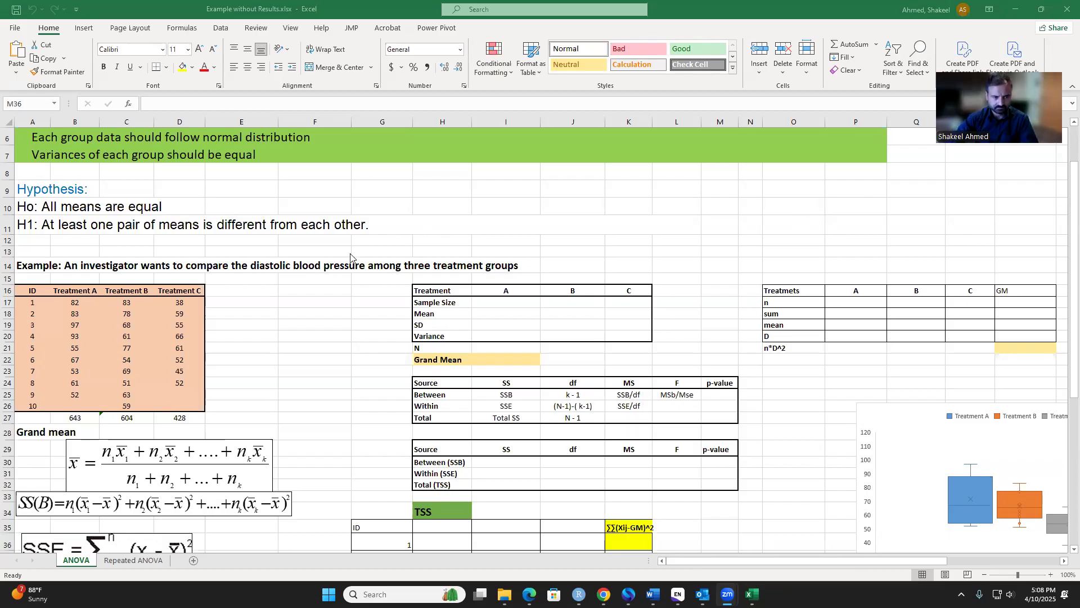
Start the Anova: Single Factor tool from the data analysis add-in for the treatment data.
scroll(222, 219, up, 2)
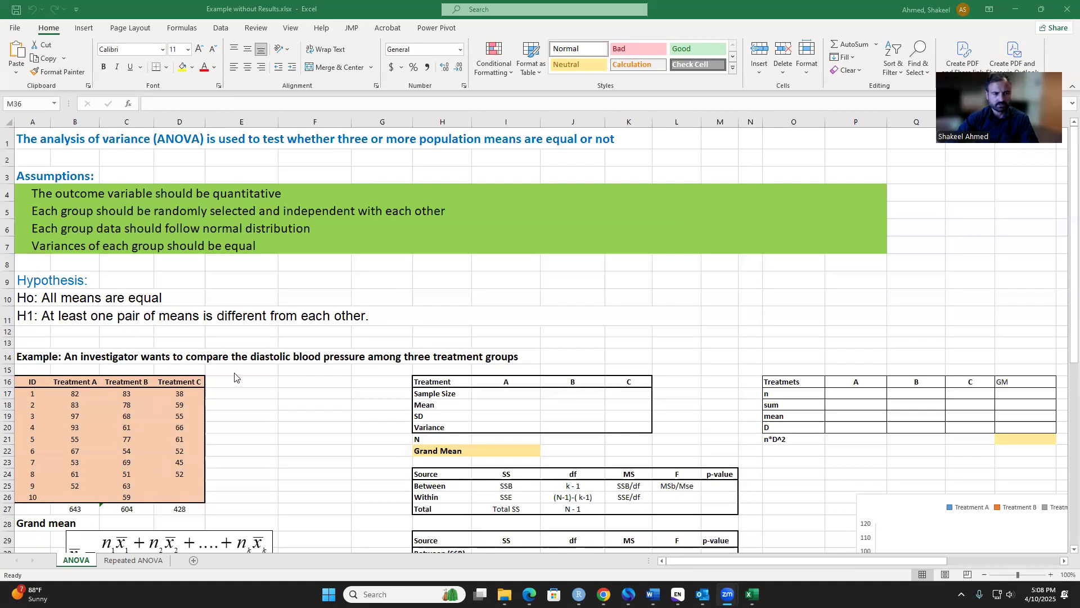
scroll(235, 376, down, 3)
scroll(234, 374, up, 3)
click(222, 29)
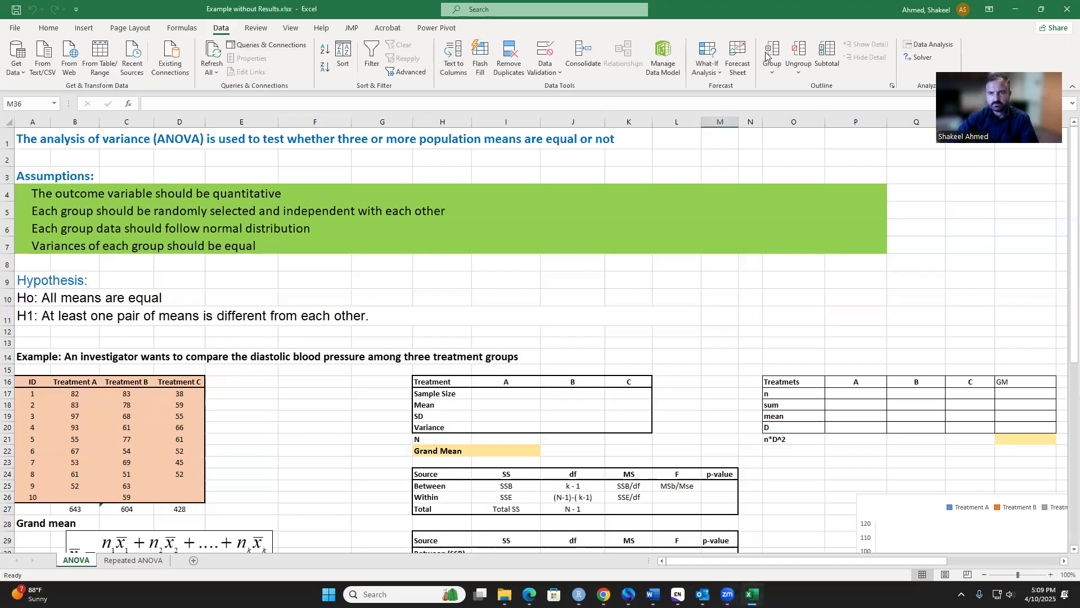
click(928, 43)
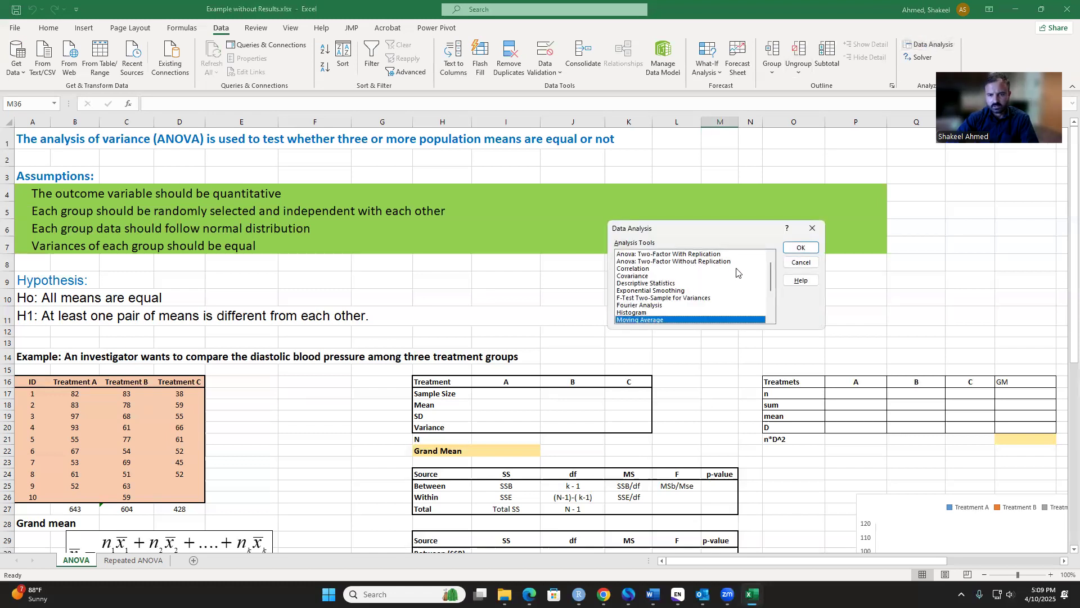
scroll(774, 275, up, 1)
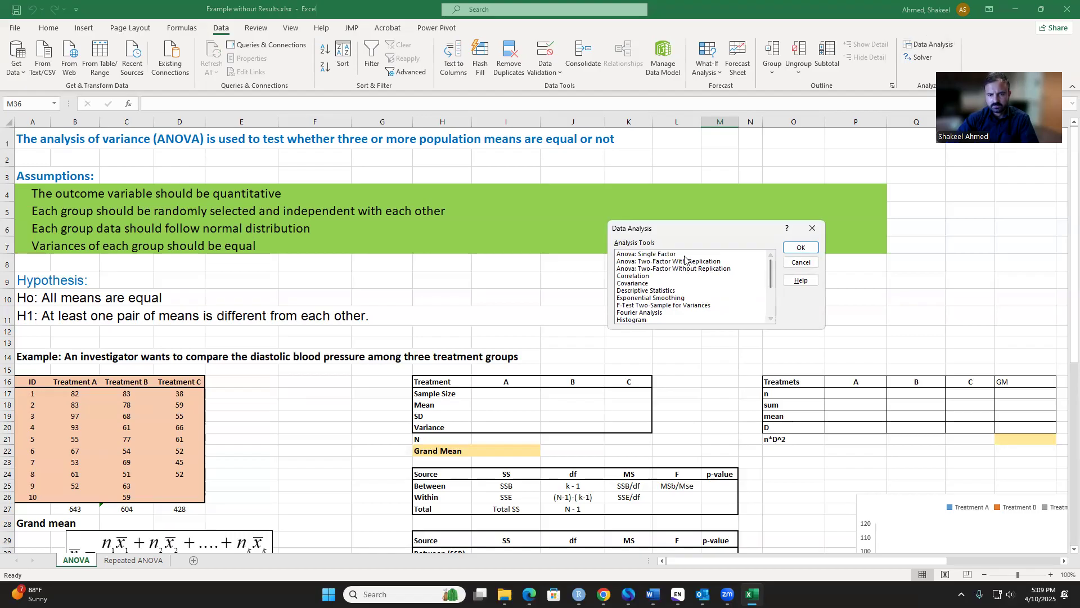
click(666, 255)
click(789, 248)
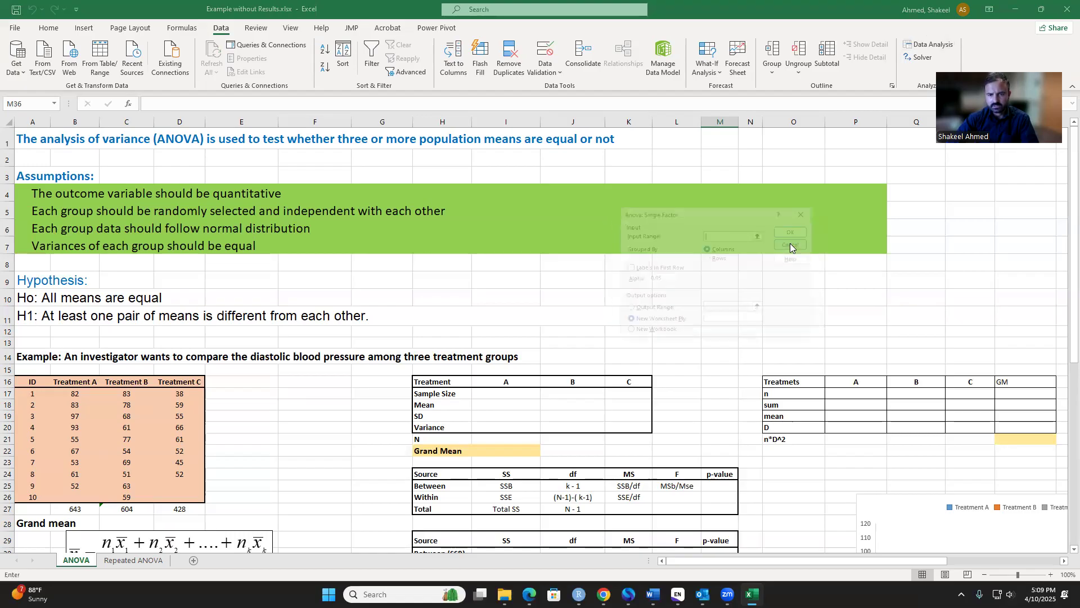
Run the single-factor ANOVA on B16:D26 grouped by columns, with labels in the first row and output to a new worksheet.
click(757, 236)
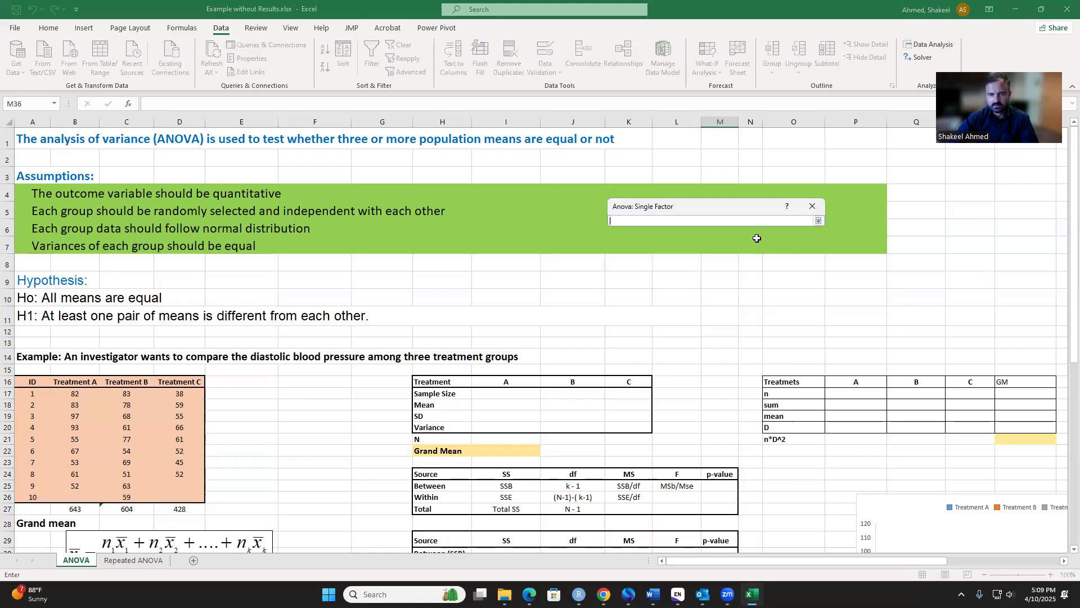
click(57, 389)
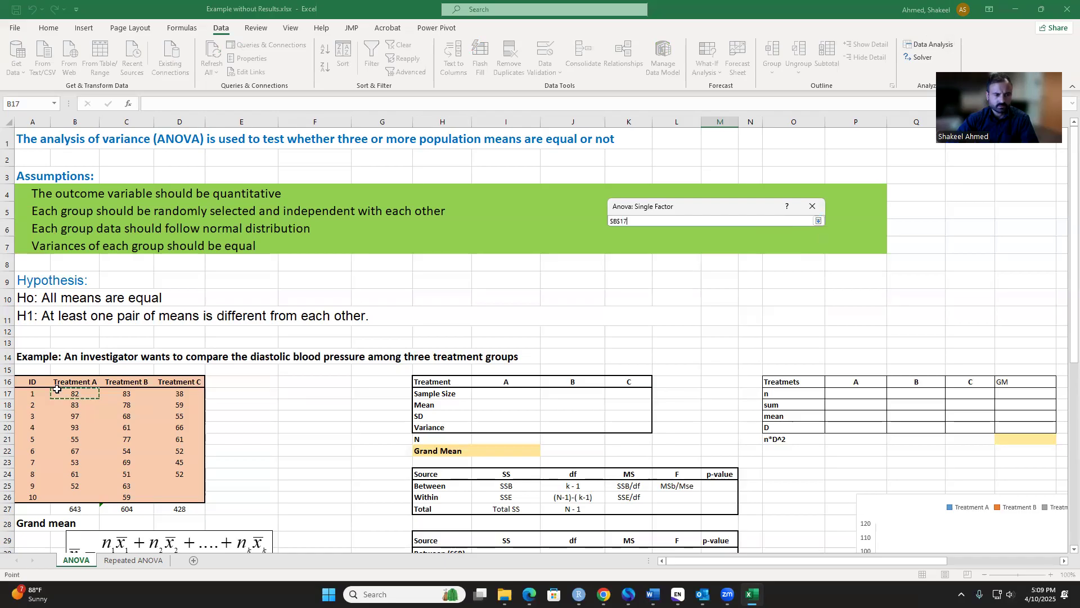
drag(57, 383, 168, 494)
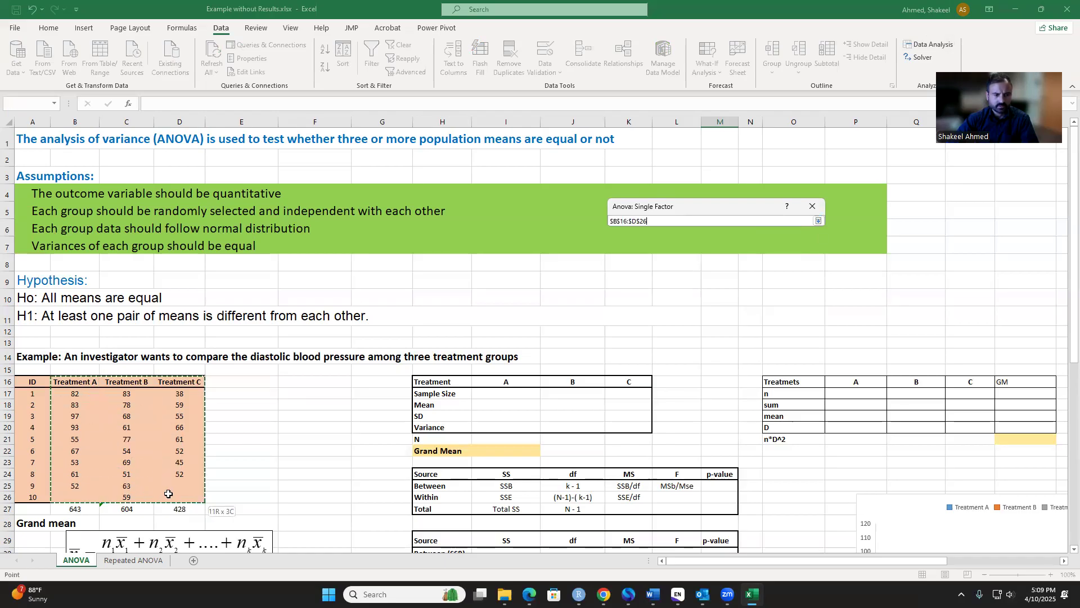
click(819, 221)
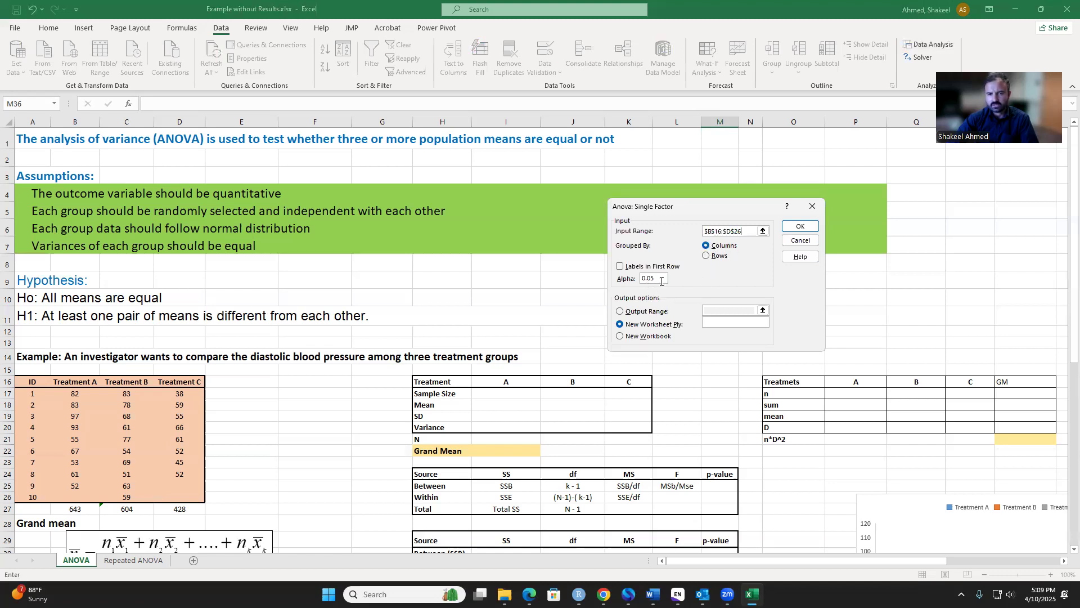
click(623, 269)
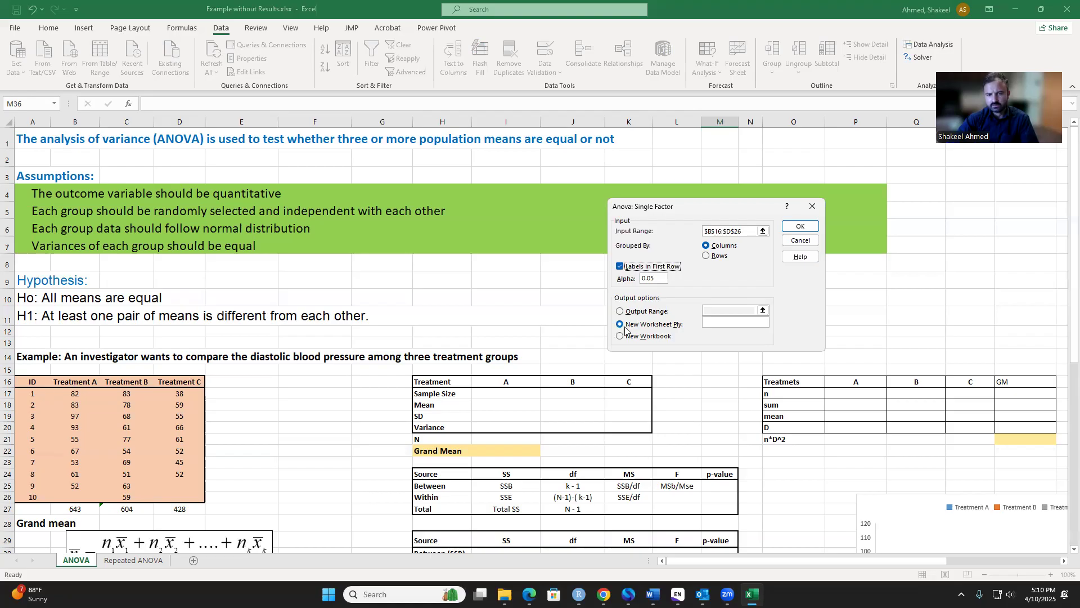
click(795, 227)
Widen column A on the ANOVA results sheet to fit the group and source-of-variation names.
click(426, 341)
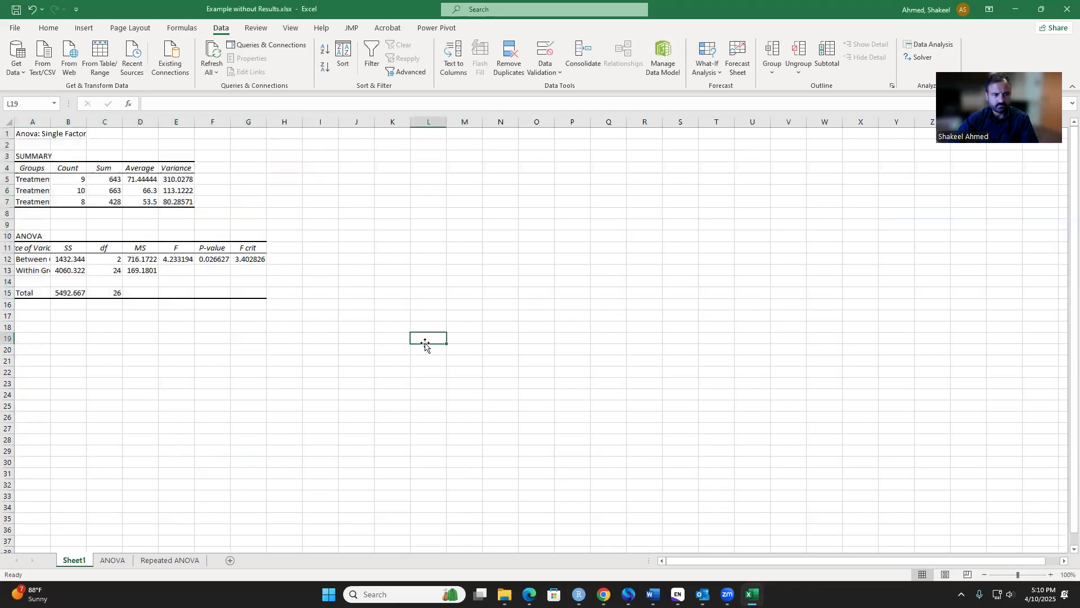
drag(46, 121, 94, 121)
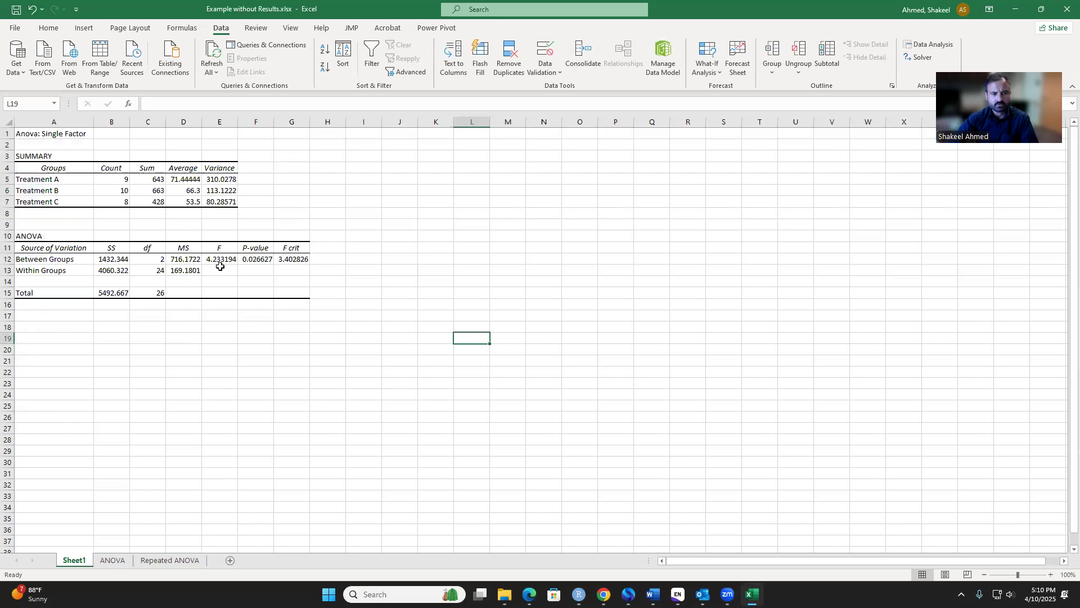
click(292, 258)
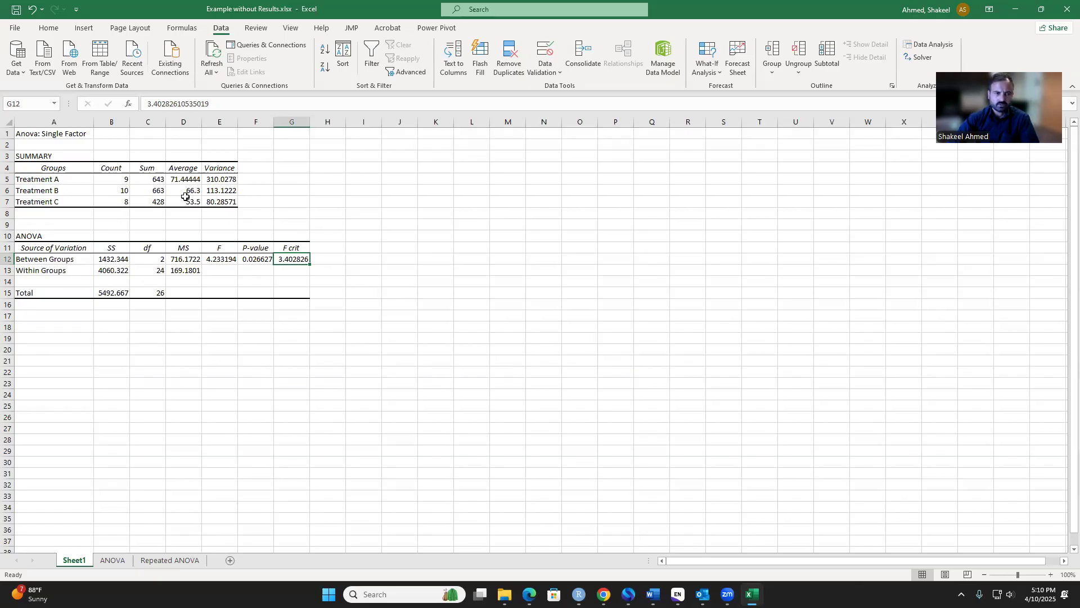
Apply a Green-White color scale to the three treatment averages in D5:D7 of the summary table.
drag(169, 179, 183, 201)
click(177, 181)
click(190, 201)
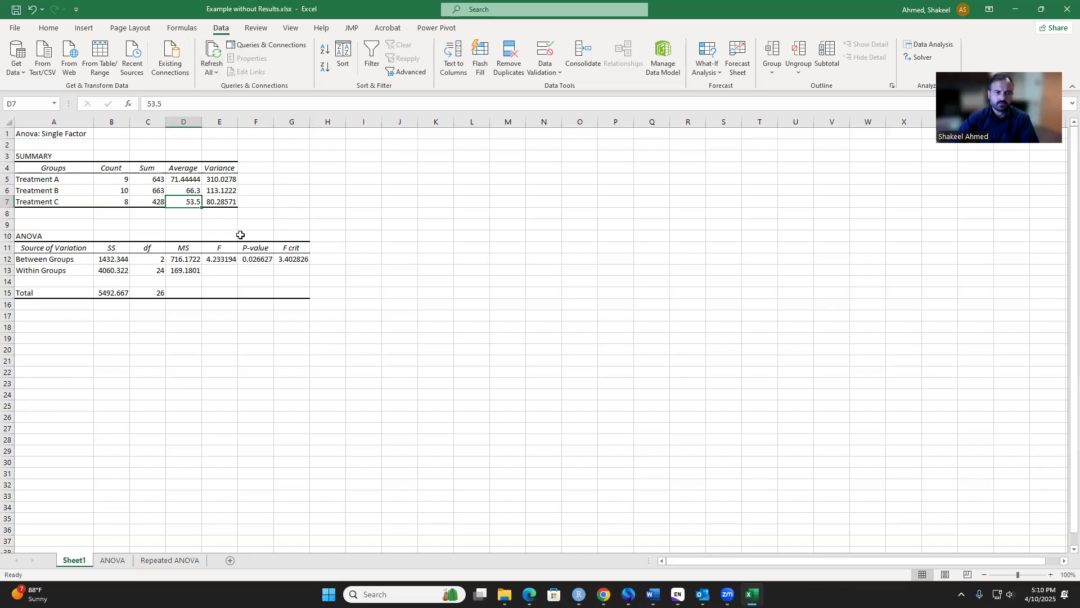
drag(236, 234, 231, 224)
drag(175, 179, 191, 201)
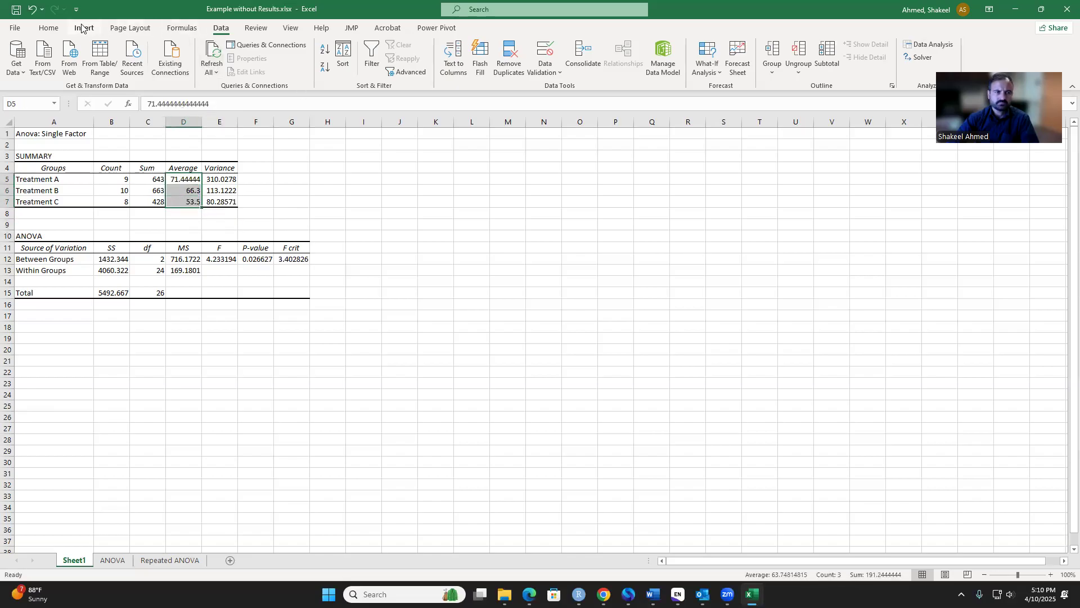
click(49, 29)
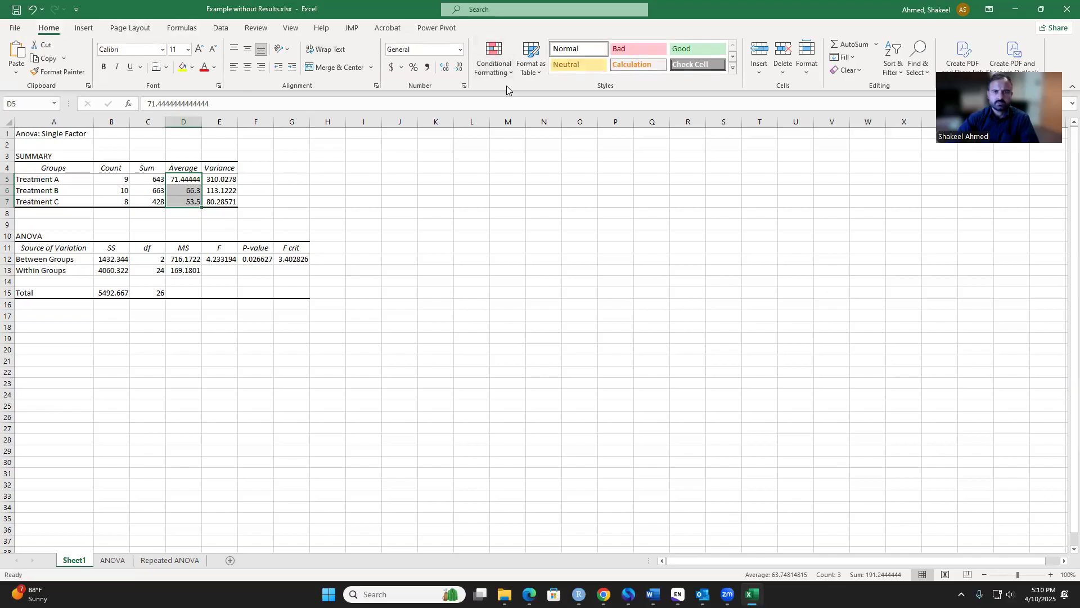
click(494, 59)
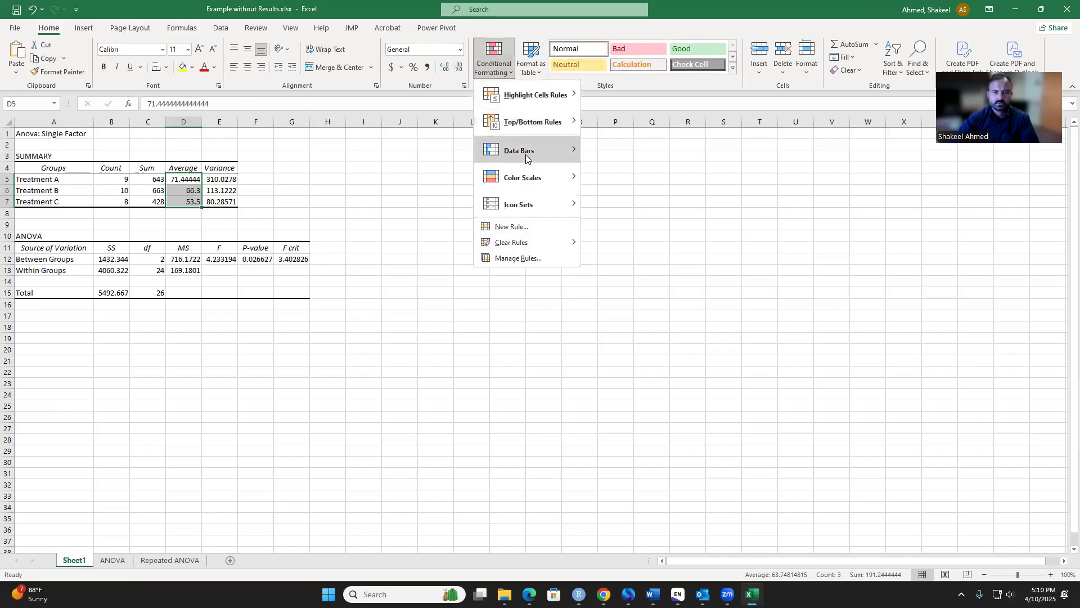
mouse_move(526, 178)
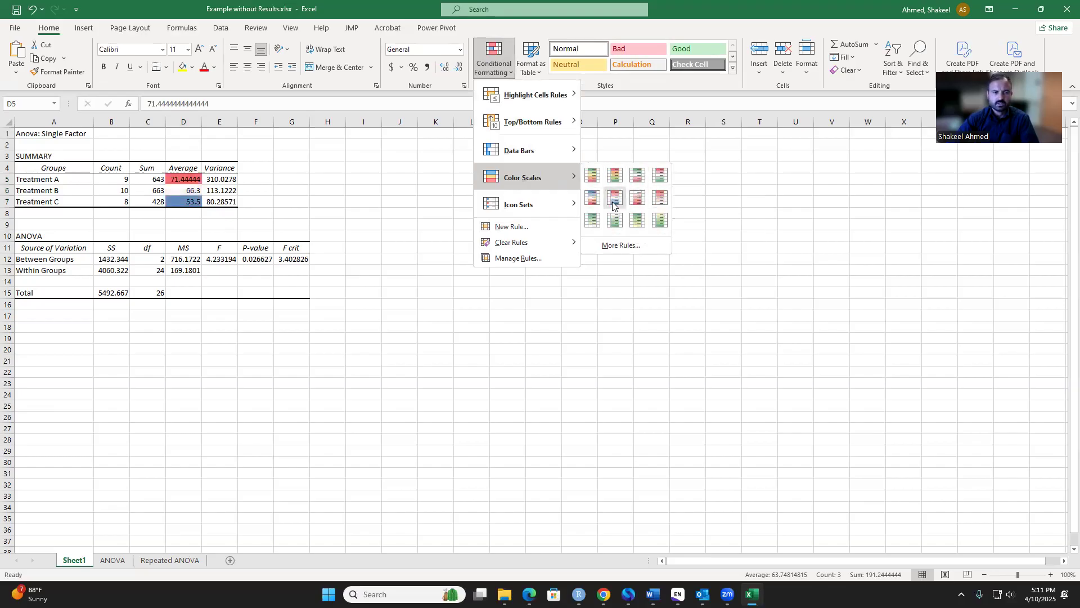
click(588, 221)
click(394, 222)
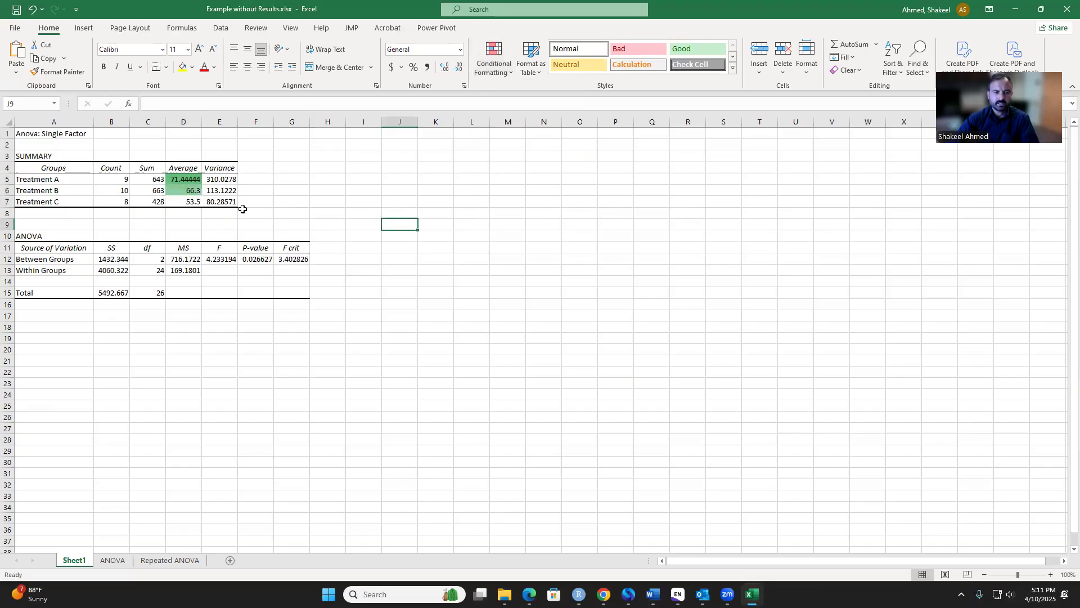
Examine the treatment averages, the group counts and the within-groups mean square in the ANOVA output.
drag(187, 193, 176, 179)
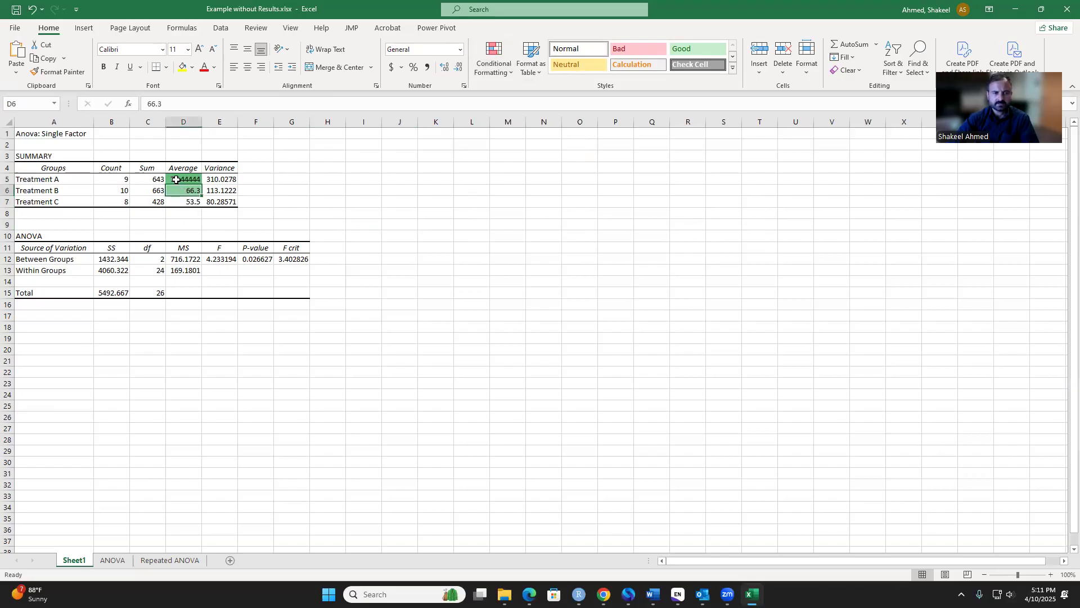
click(173, 177)
click(254, 197)
click(287, 176)
click(363, 179)
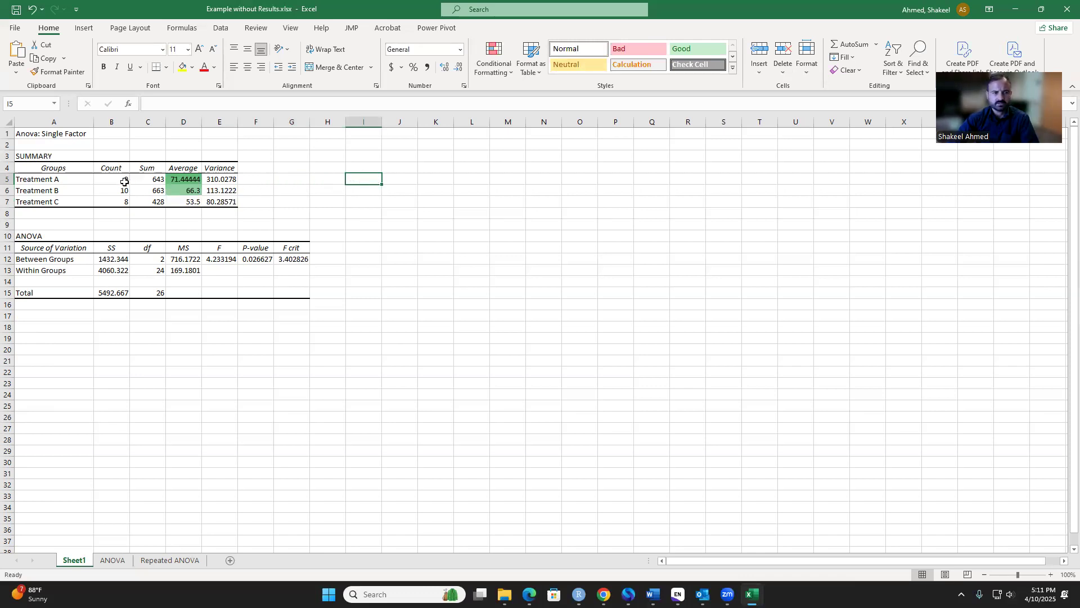
drag(118, 181, 124, 202)
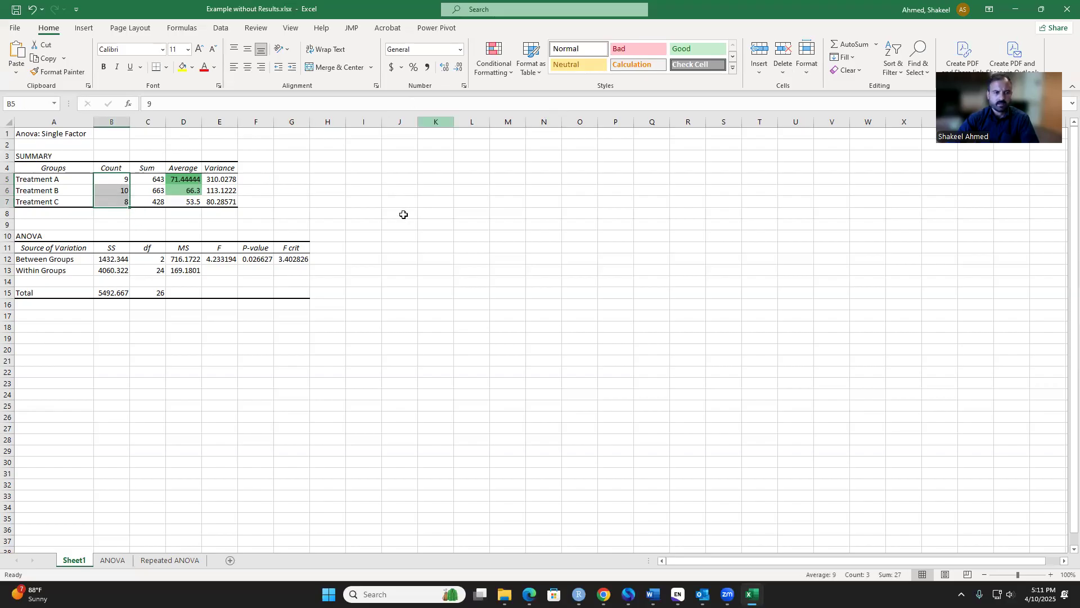
click(289, 212)
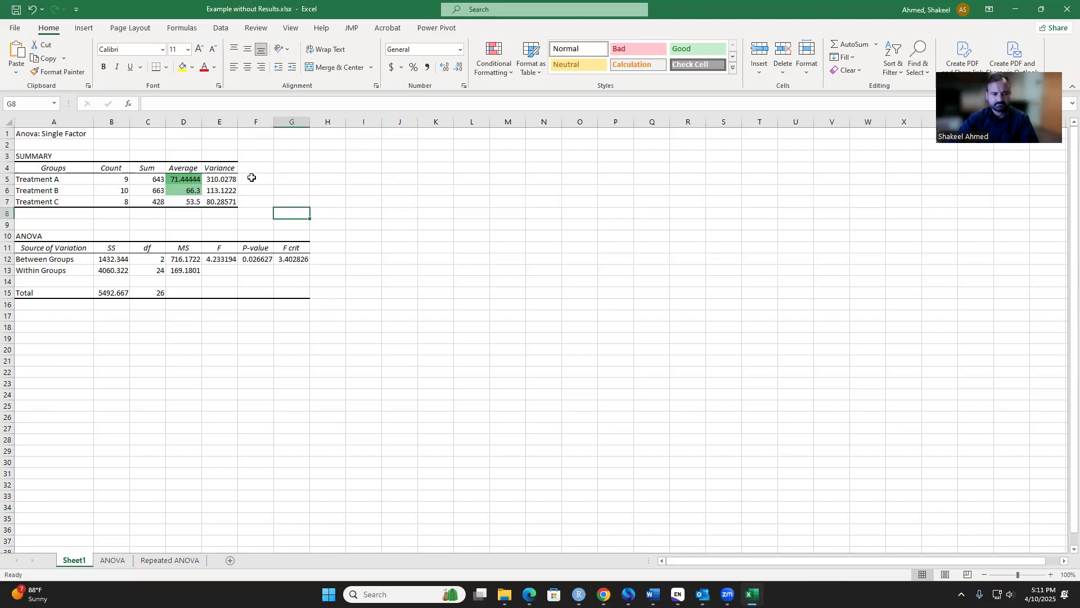
click(178, 270)
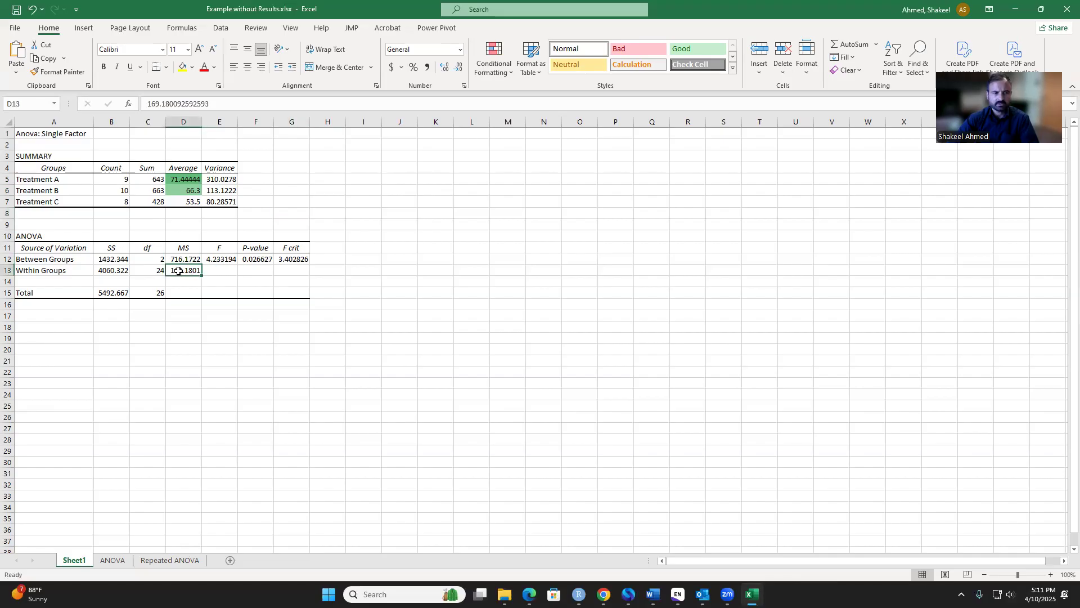
Enter the note "Q=Diff/SE" in cell J10 and widen column J to fit it.
click(406, 235)
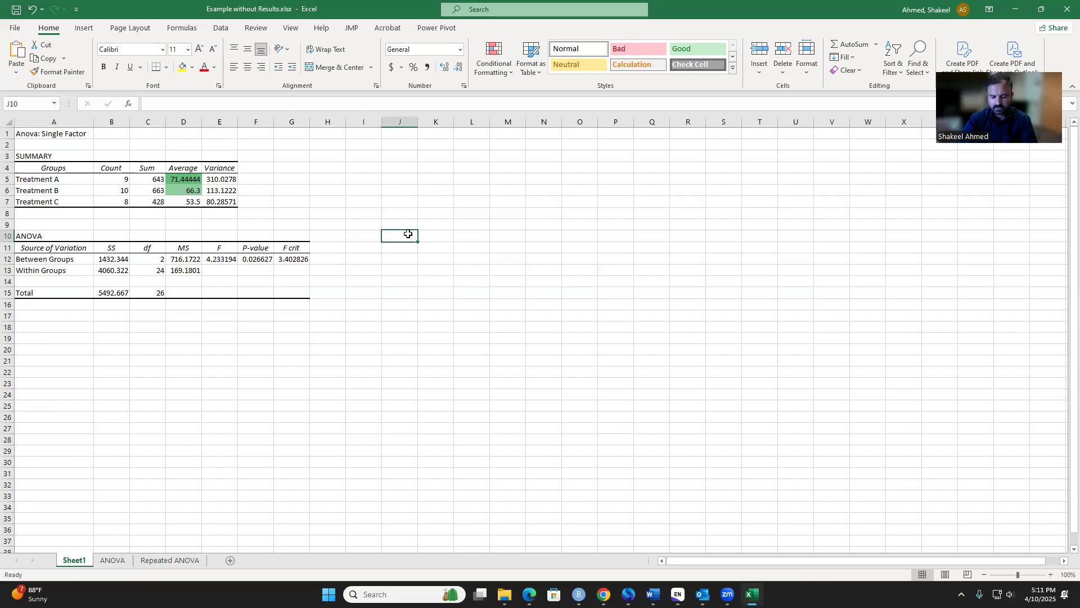
text(Q=Diff/SE)
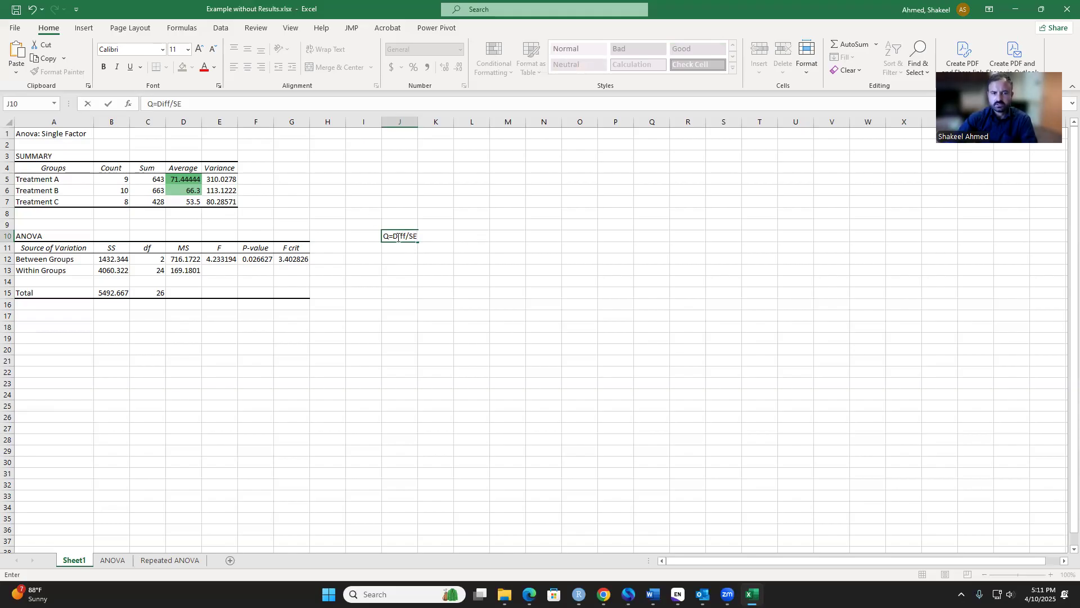
click(410, 249)
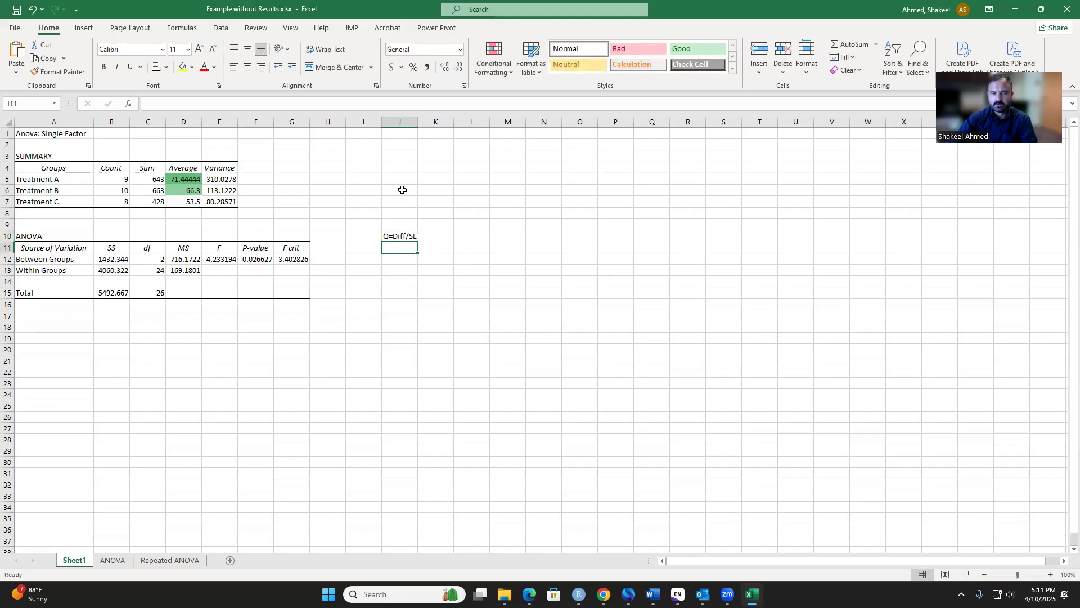
drag(418, 122, 439, 122)
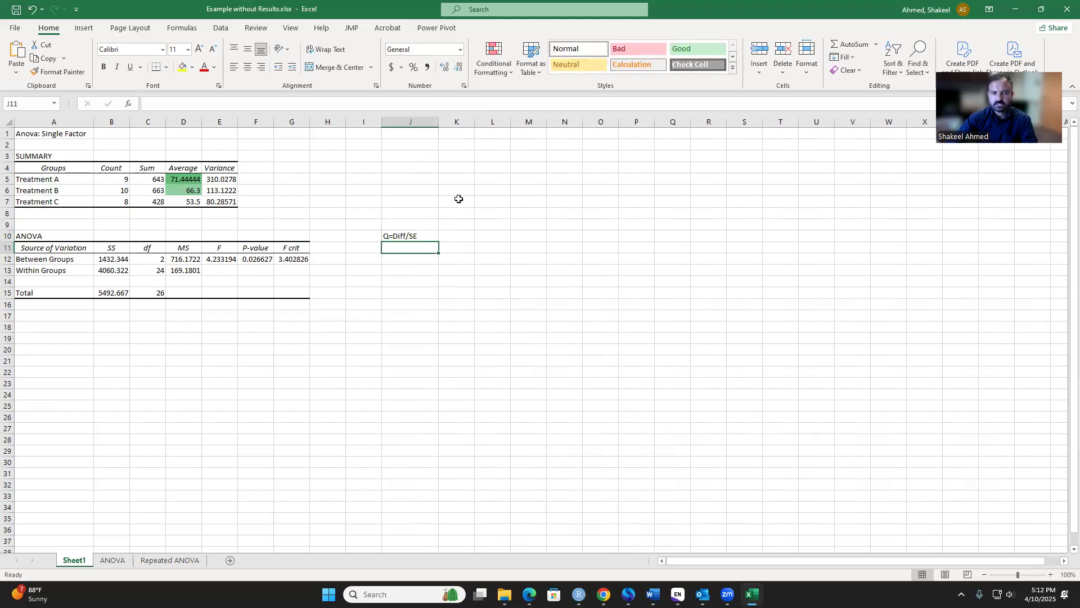
Enter the standard error note "SE=sqrt(sigma_1^2/n1+sigma_2^2/n2)" in cell K7.
click(451, 200)
text(SE=sqrt()
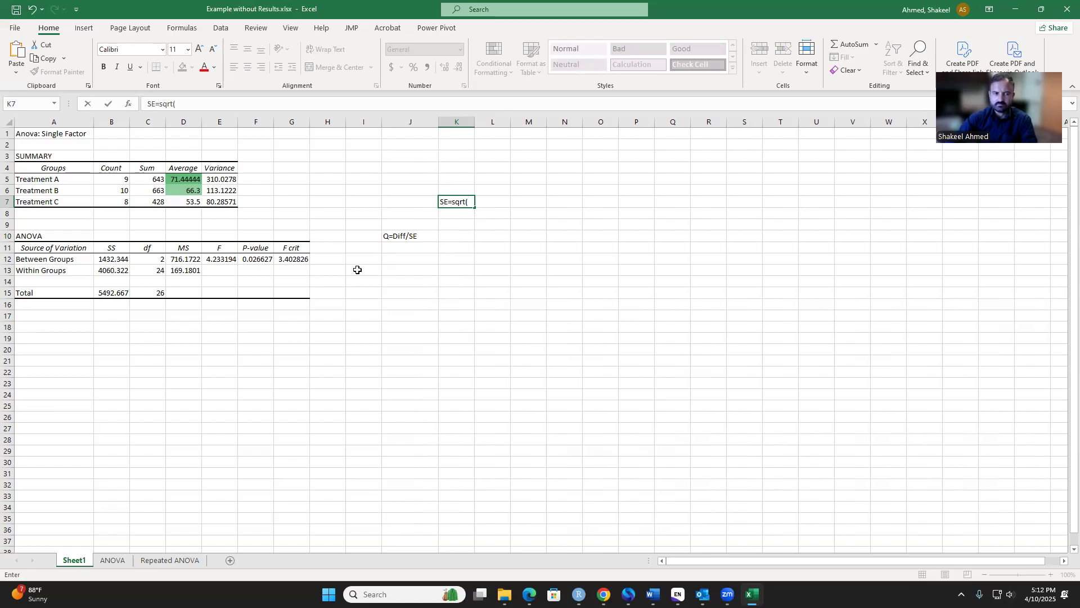
click(179, 271)
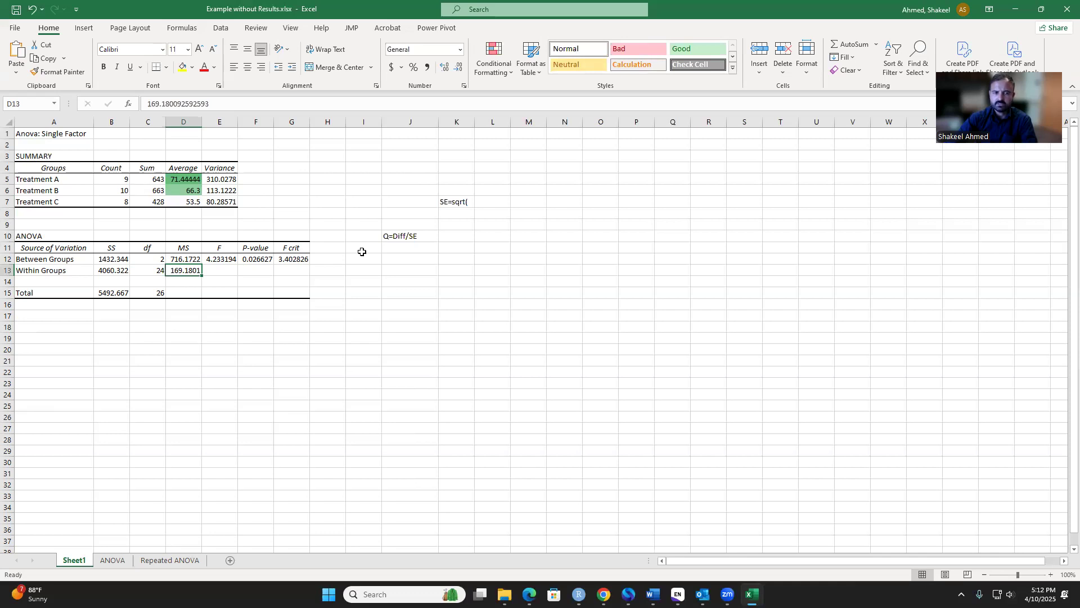
click(472, 200)
double_click(472, 201)
text(sig)
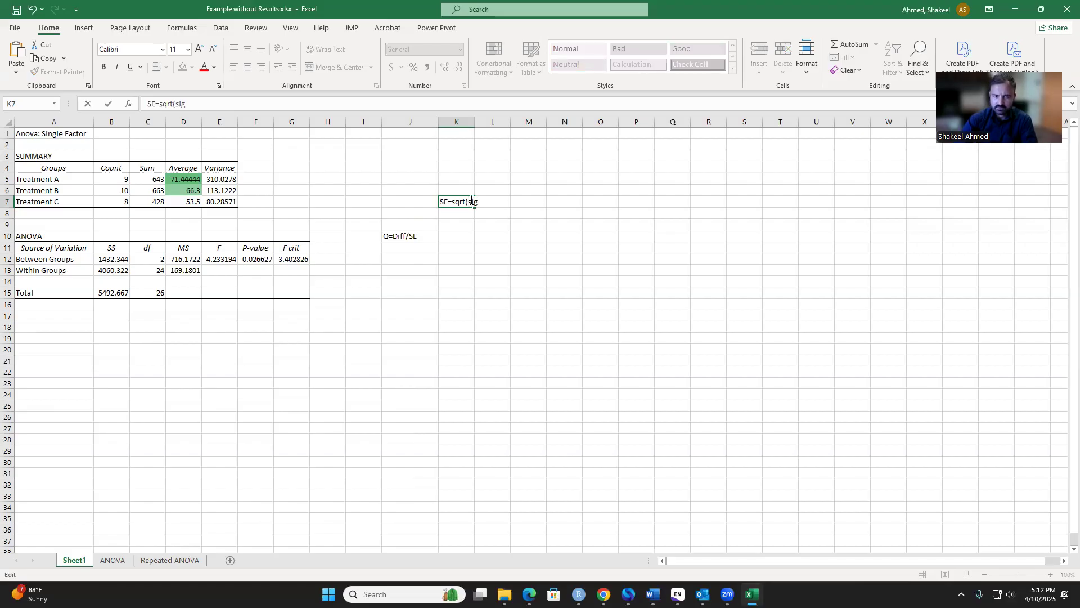
text(ma_1)
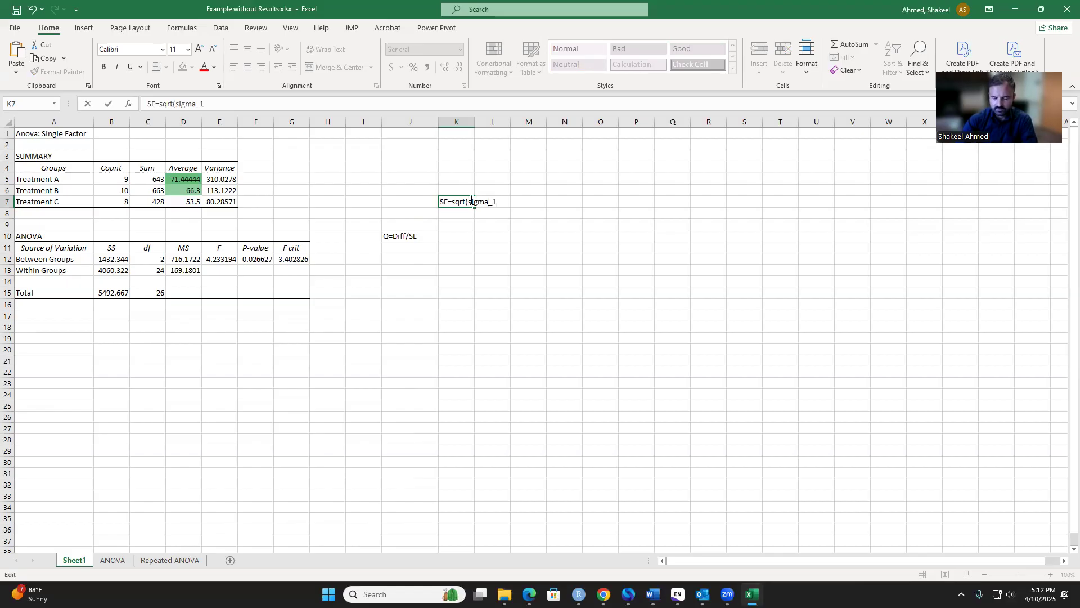
text(^2/n1+si)
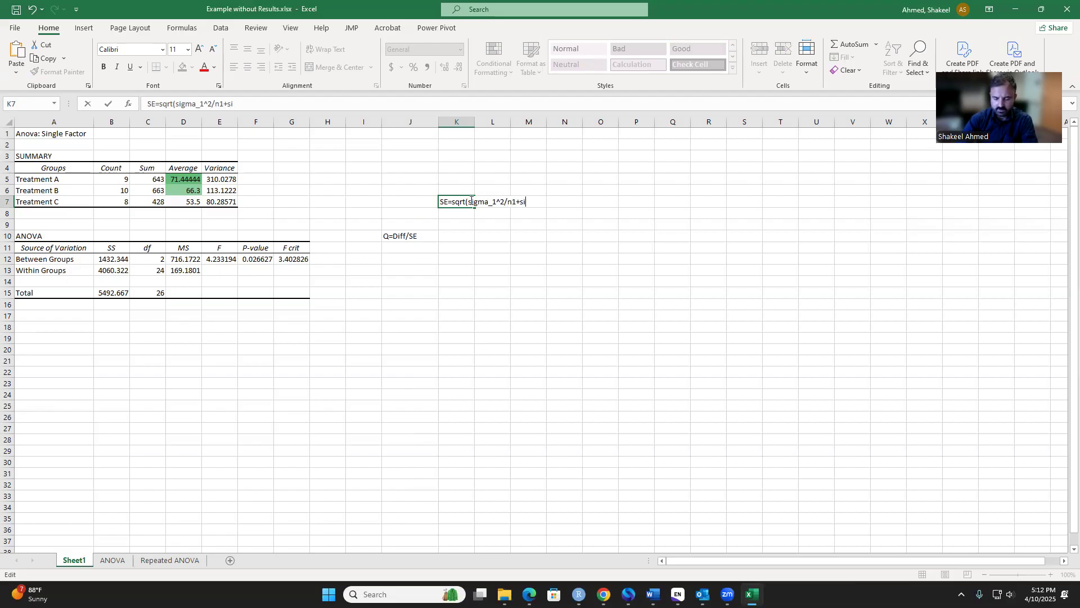
text(gma_2^2/)
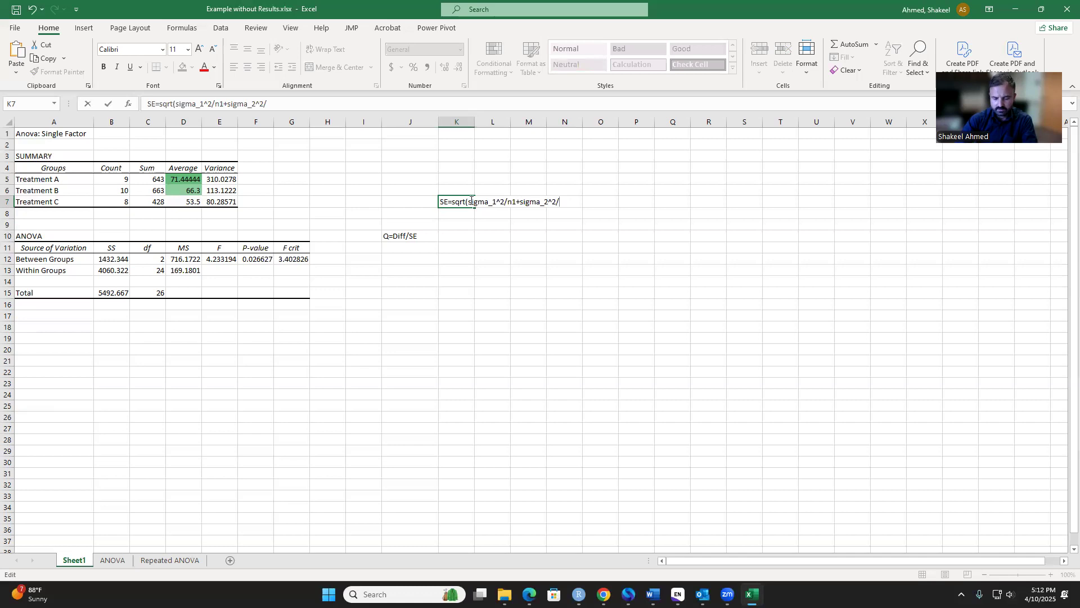
text(n2)
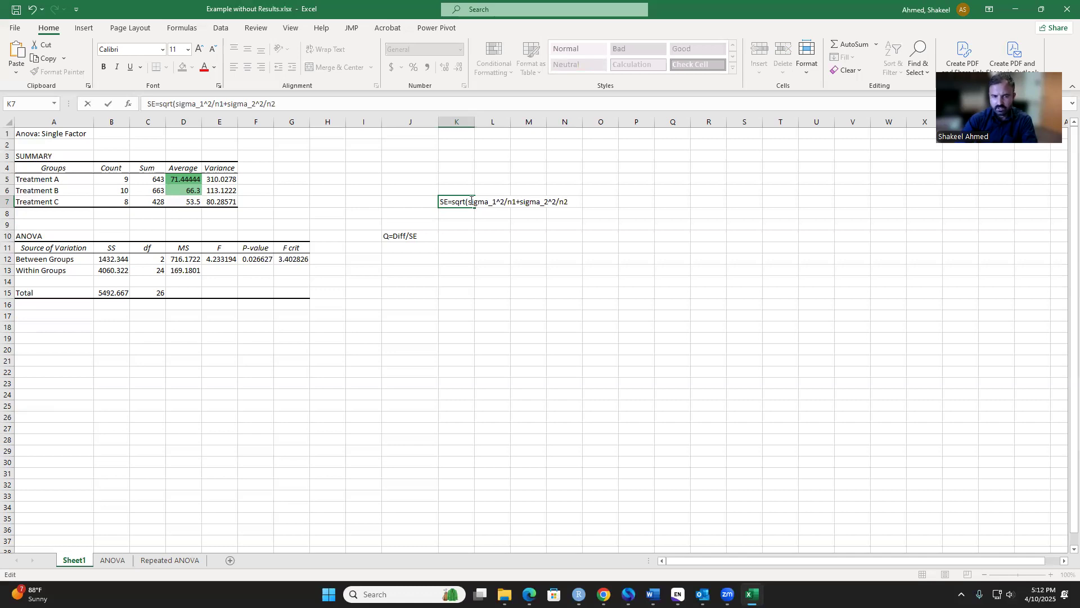
text())
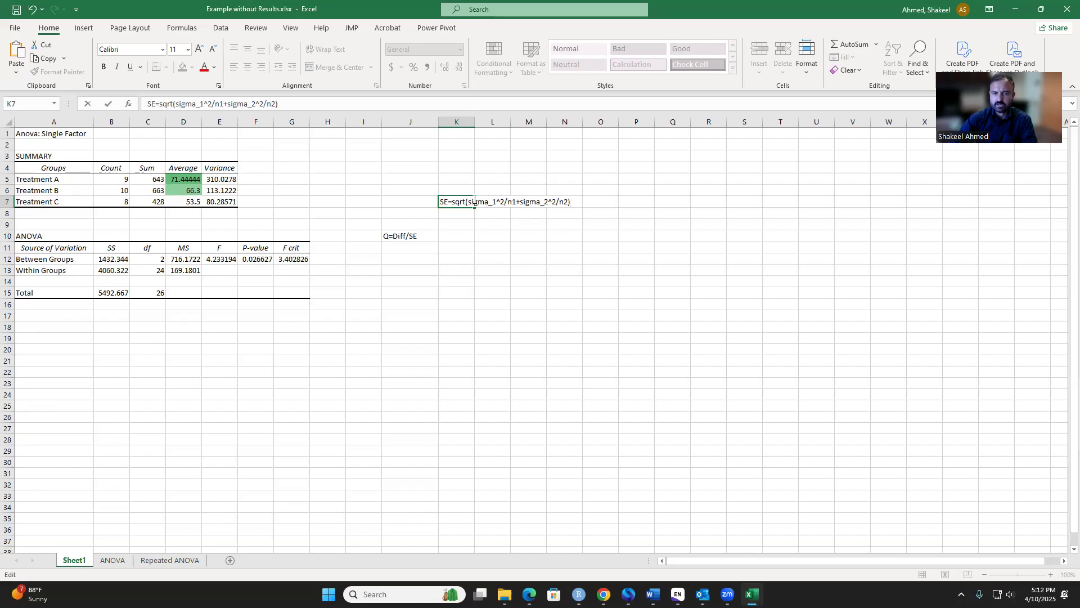
Widen column K so the whole standard error note in K7 fits inside its cell.
click(189, 269)
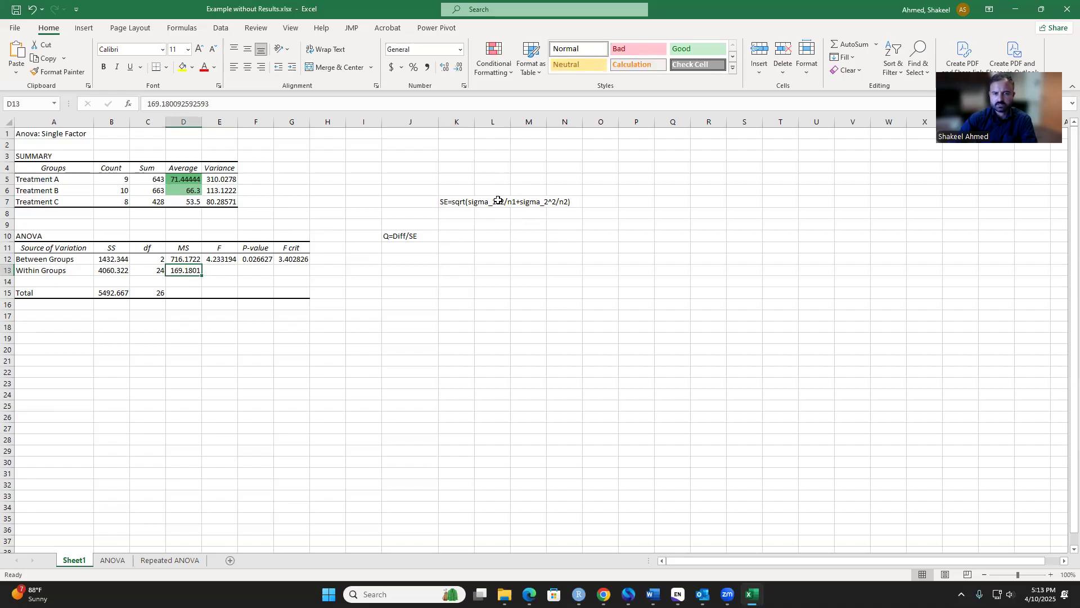
click(566, 203)
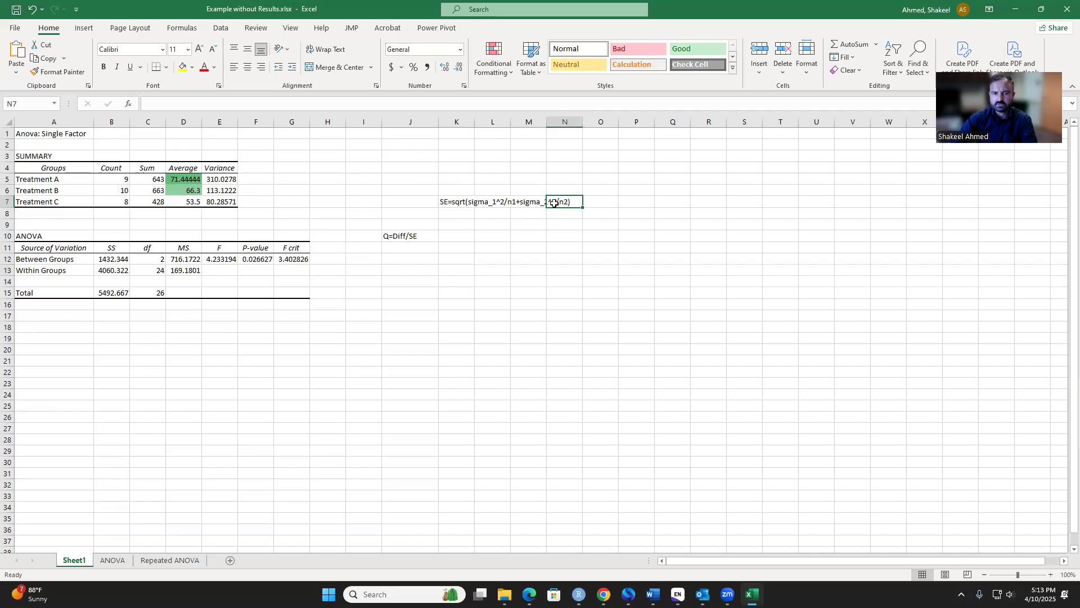
click(471, 204)
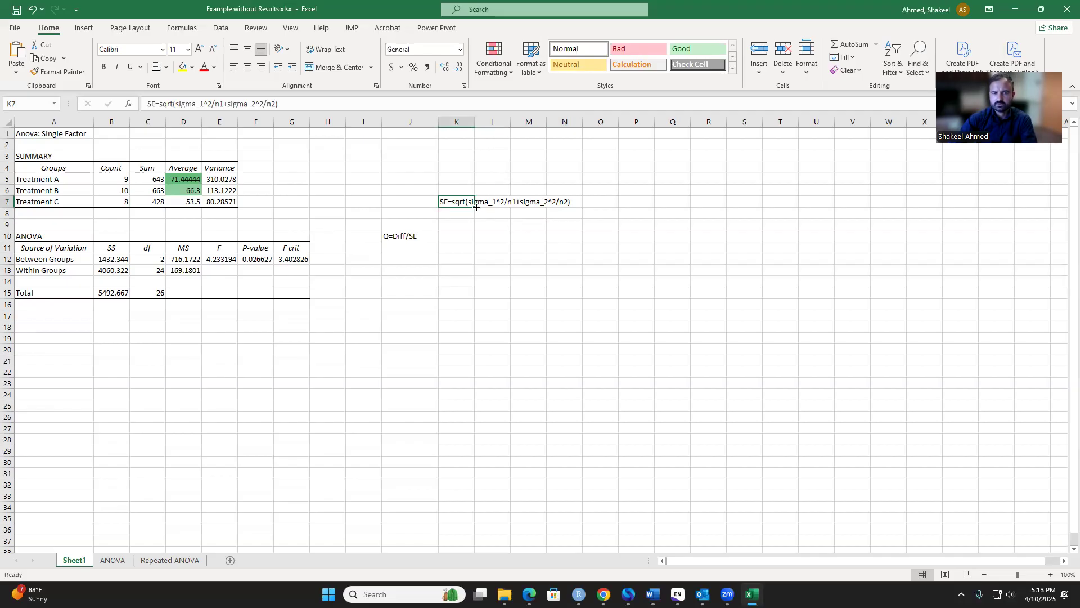
click(556, 212)
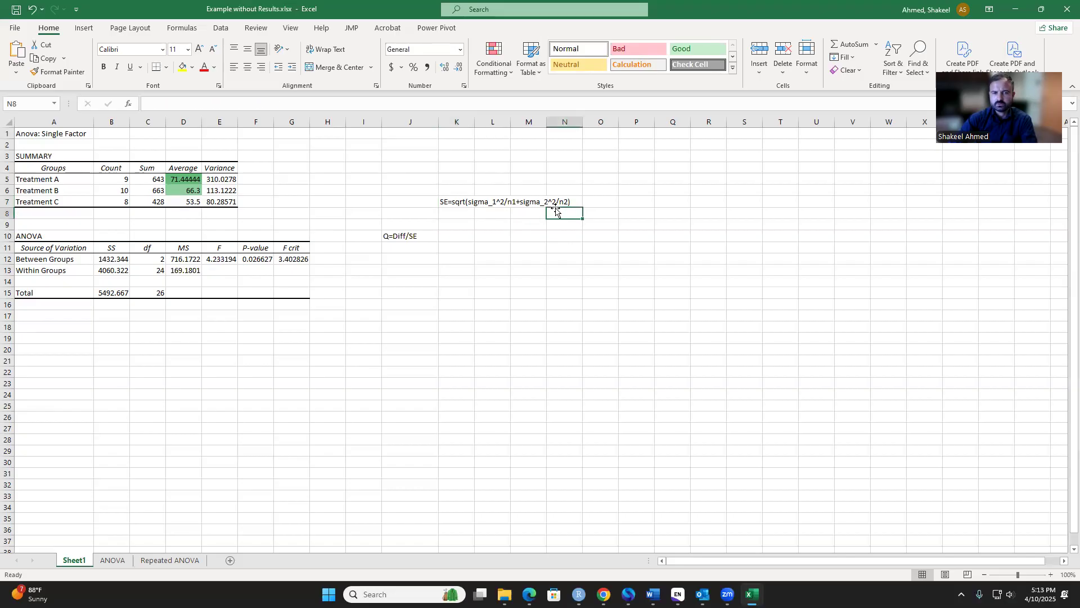
click(491, 204)
click(572, 198)
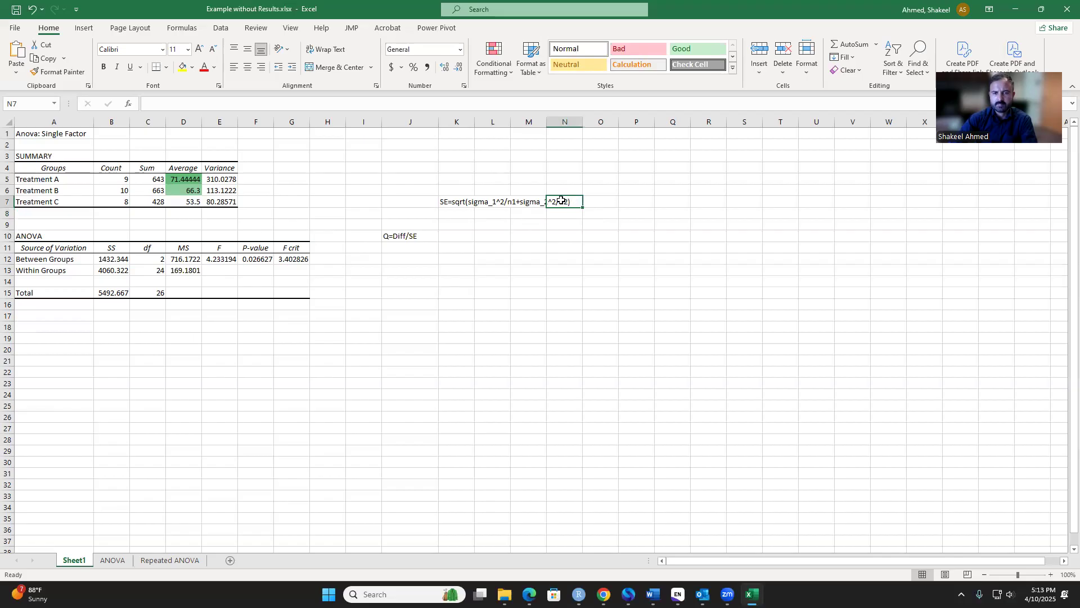
double_click(555, 202)
click(520, 200)
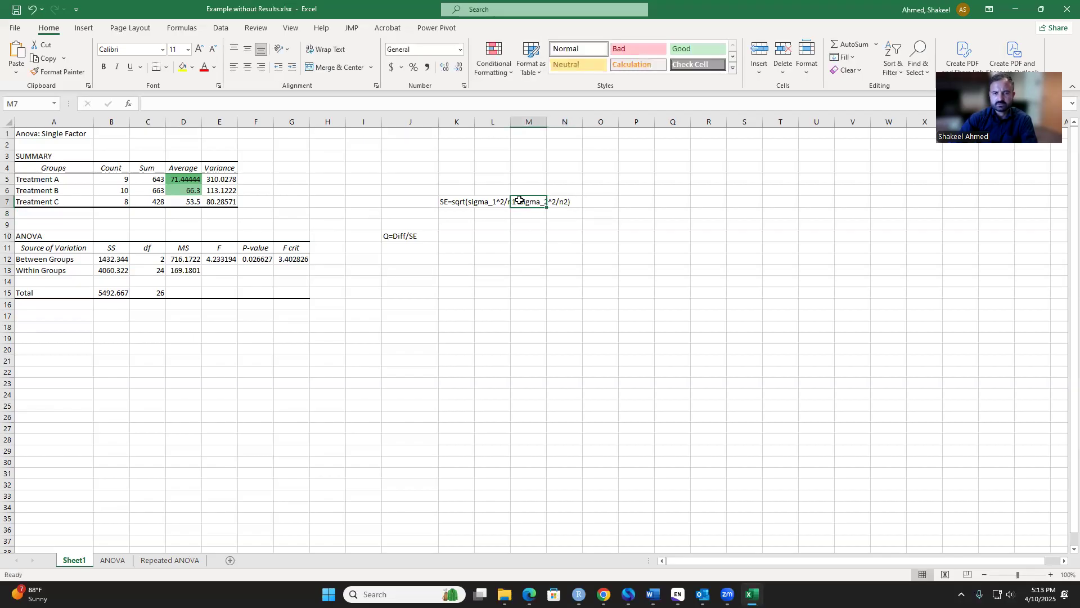
click(458, 201)
drag(475, 118, 631, 120)
Factor sigma_1^2 out of the K7 note by rewriting it as "SE=sqrt(sigma_1^2(1/n1+1/n2)".
double_click(558, 202)
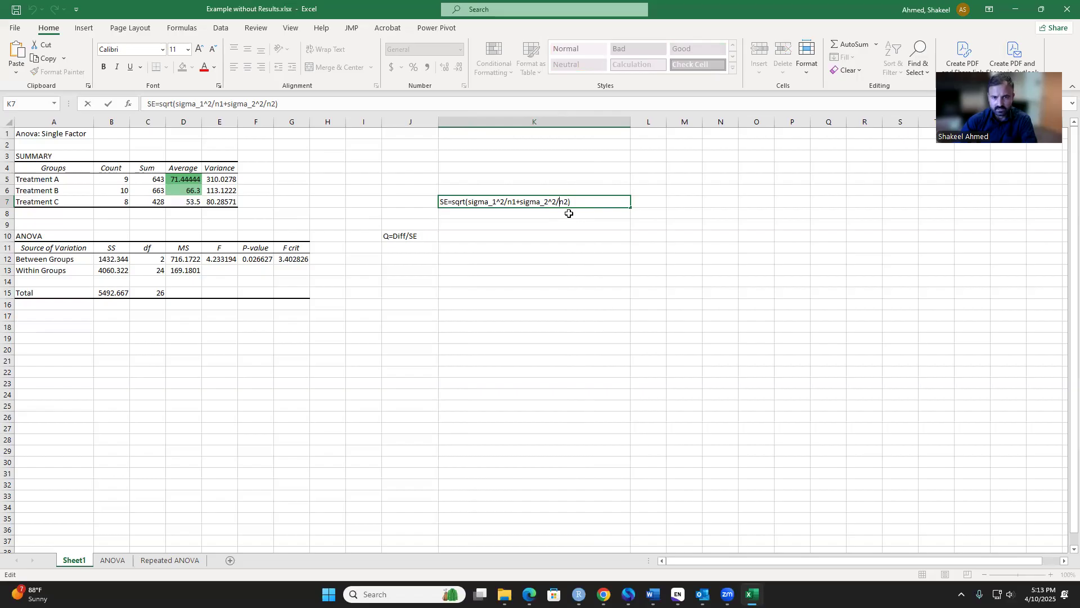
key(BackSpace)
key(BackSpace)
key(BackSpace)
key(BackSpace)
key(BackSpace)
key(BackSpace)
key(BackSpace)
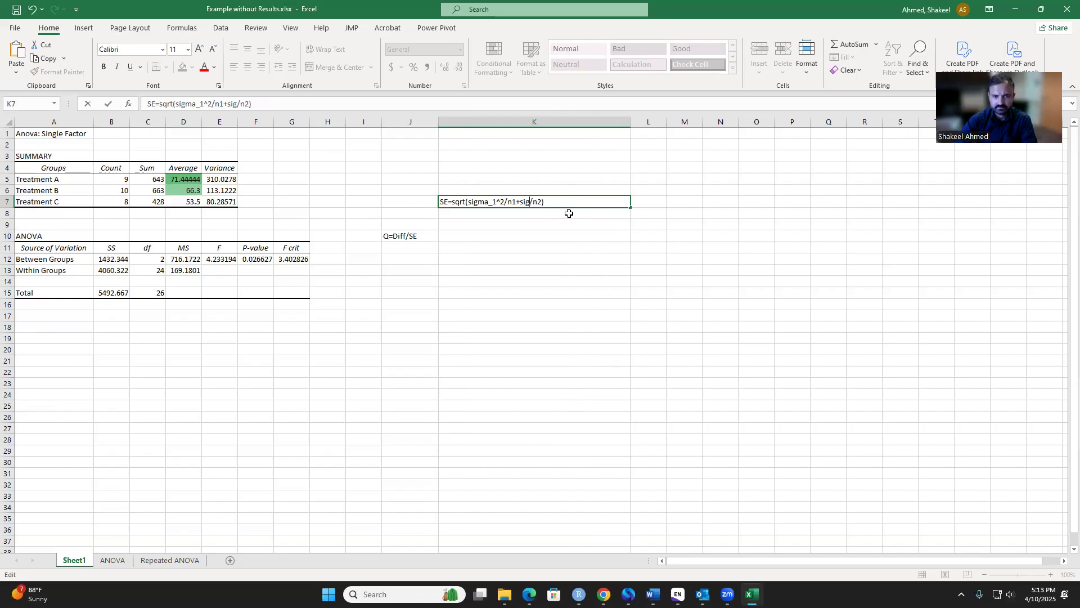
key(BackSpace)
key(BackSpace)
text(1)
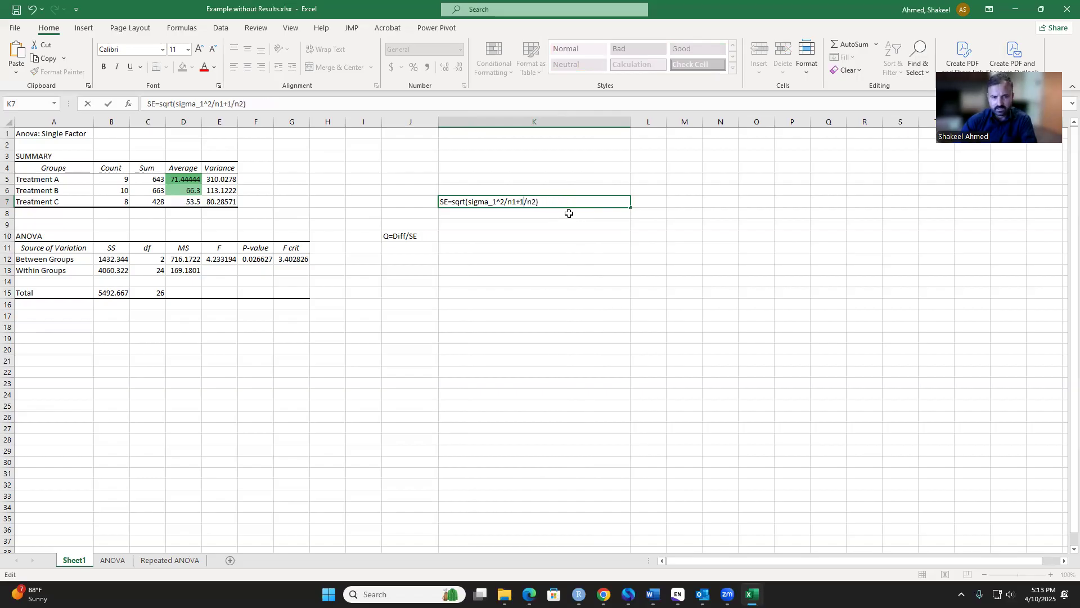
key(Left)
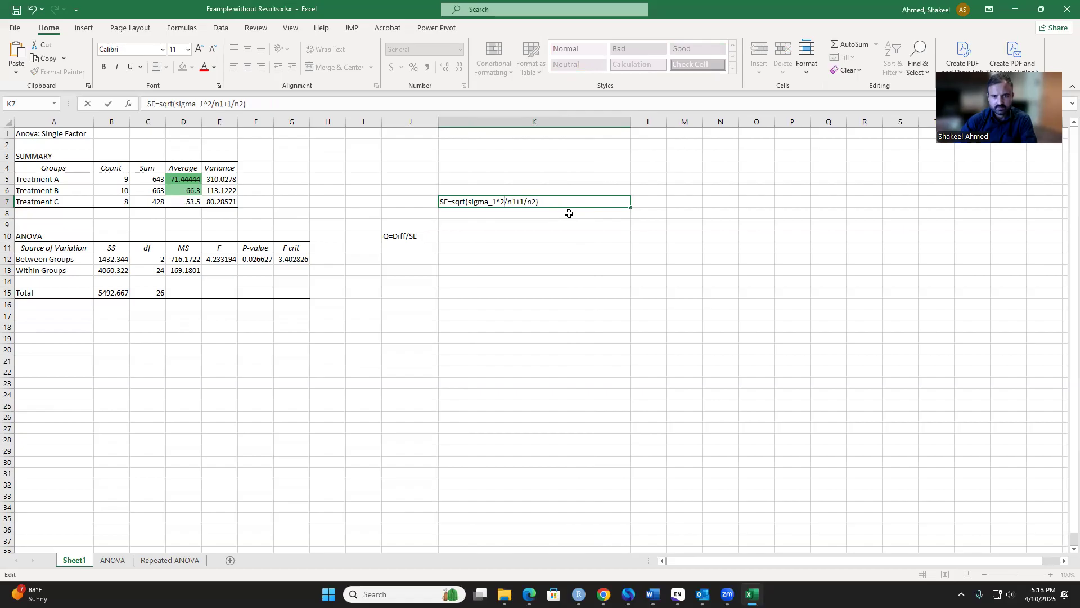
text((1)
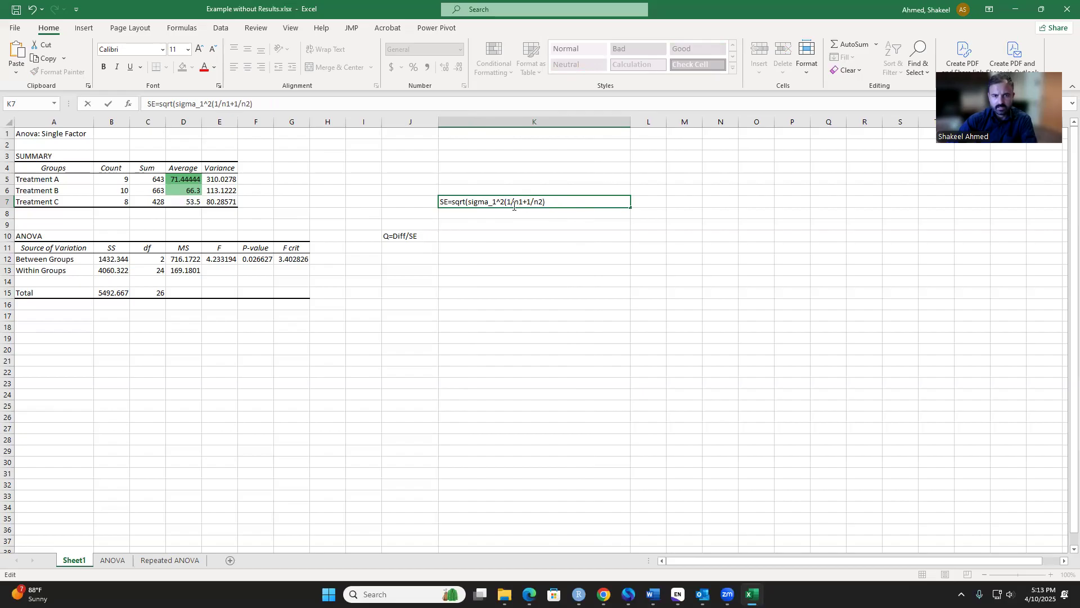
Add the factor 0.5* and the missing closing parenthesis, making the K7 note "SE=sqrt(0.5*sigma_1^2(1/n1+1/n2))".
click(470, 204)
text(0.5)
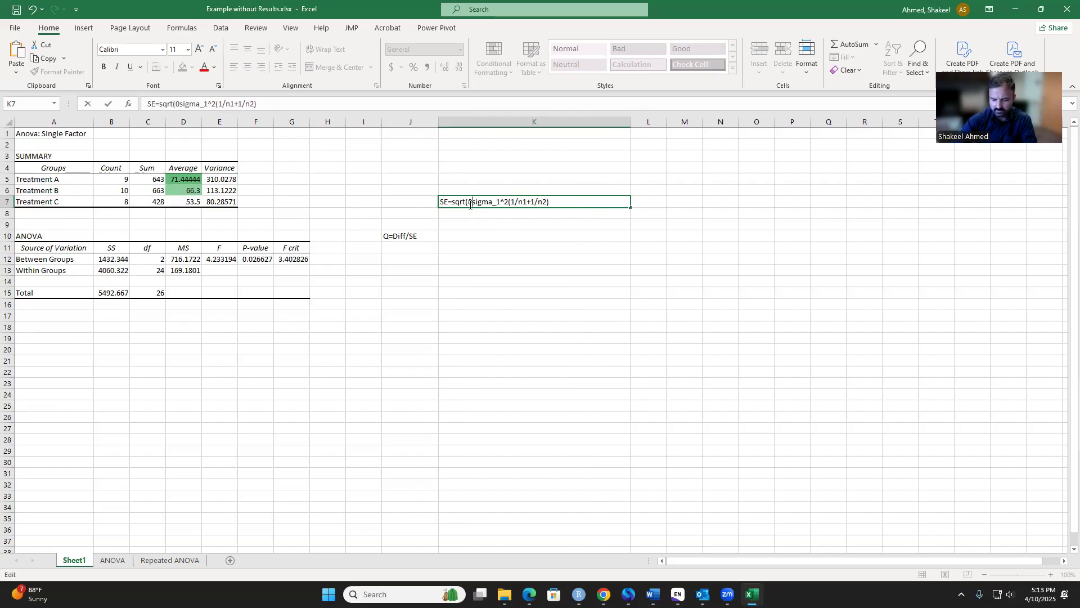
text(*)
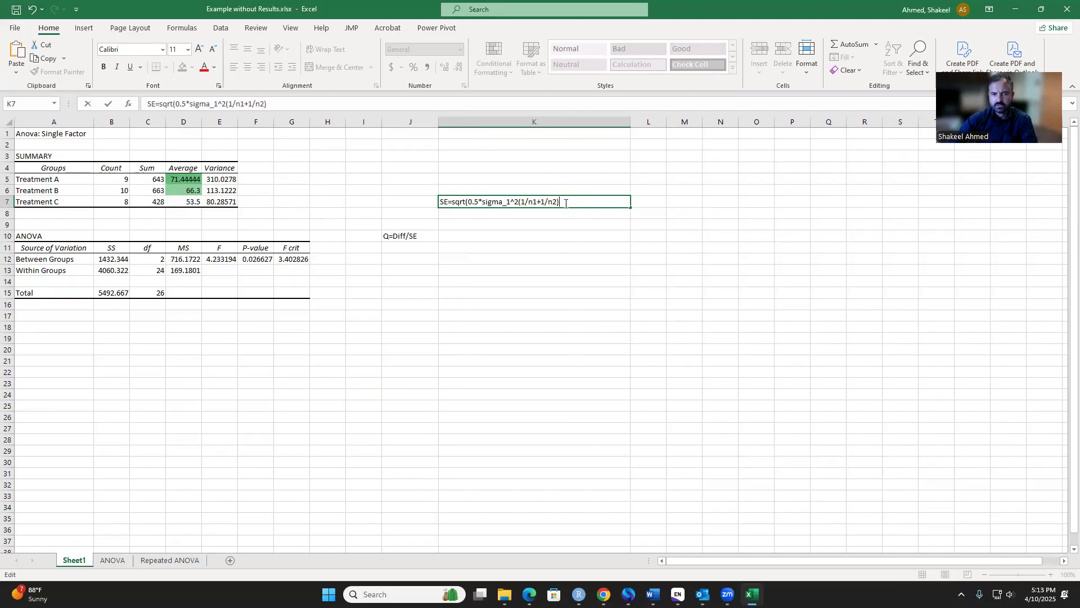
text())
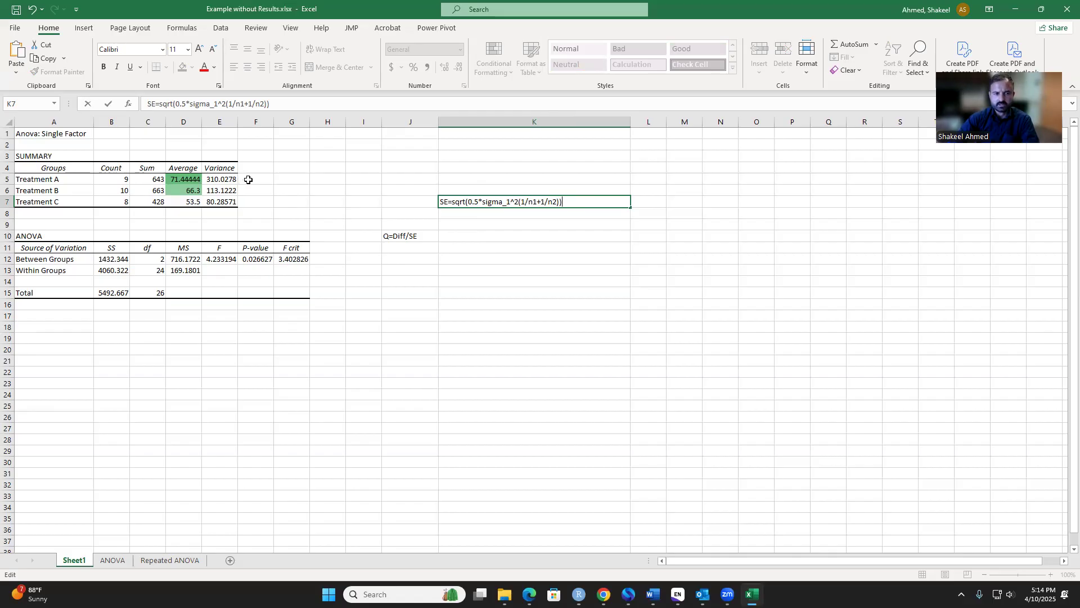
click(548, 257)
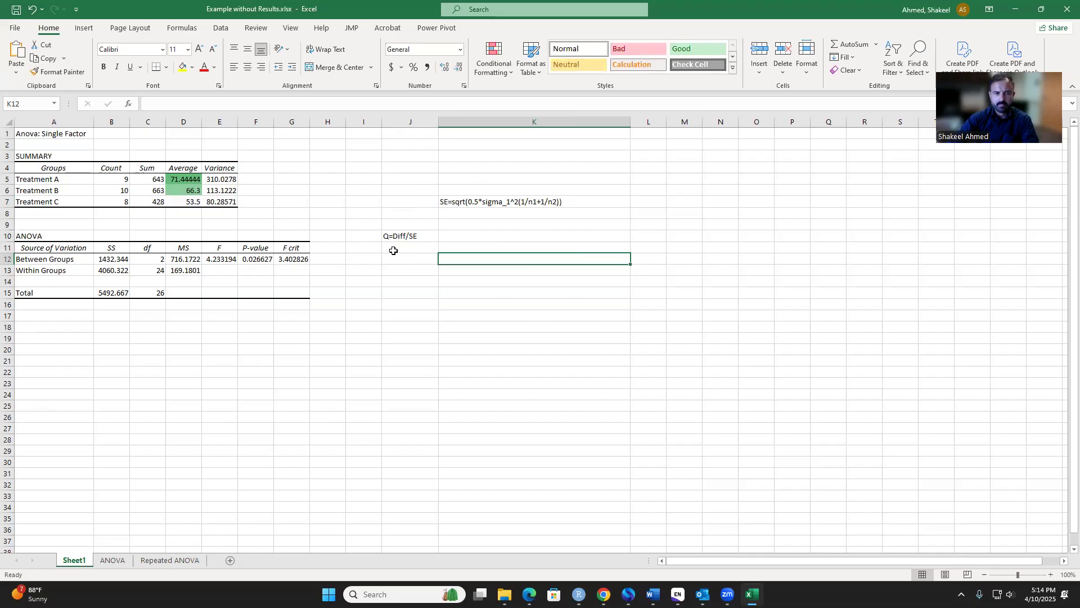
List the treatment pairs A and B, A and C, and B and C in rows 11 to 13 of columns H and I.
click(341, 247)
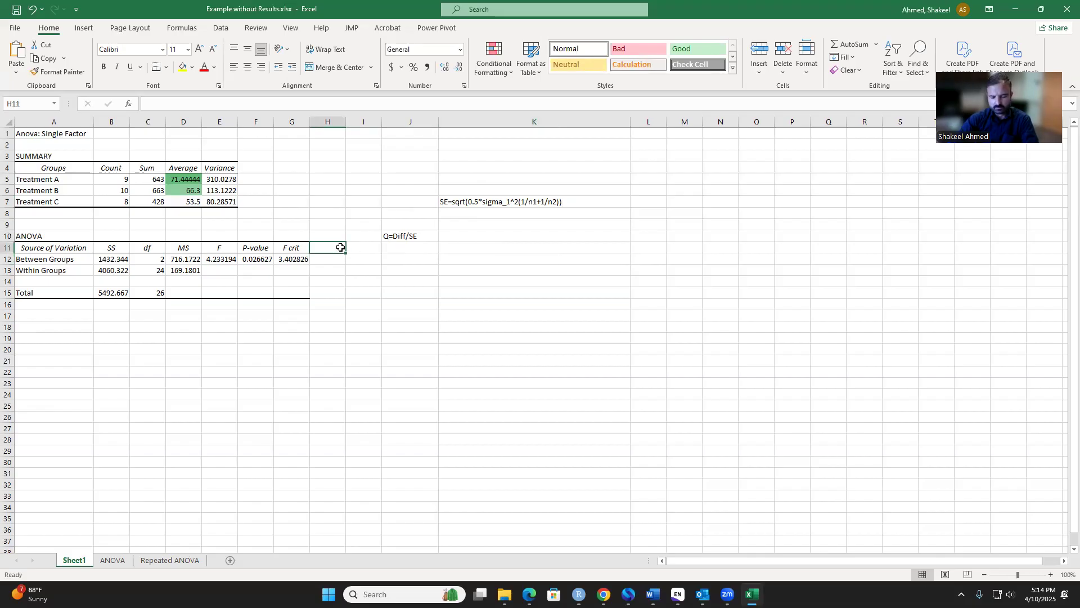
text(A)
click(366, 248)
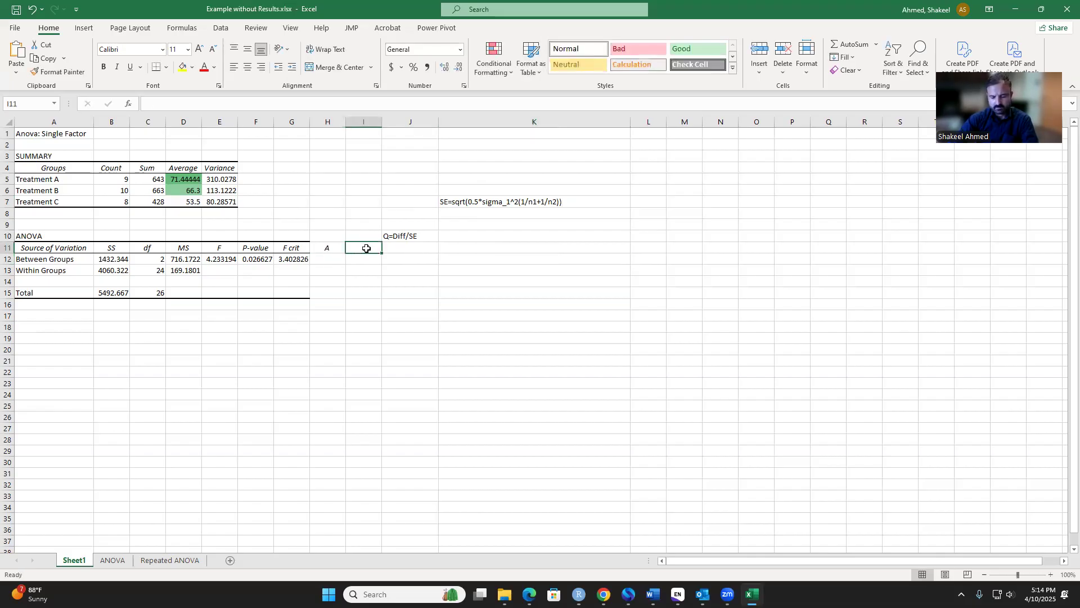
text(B)
key(Return)
text(A)
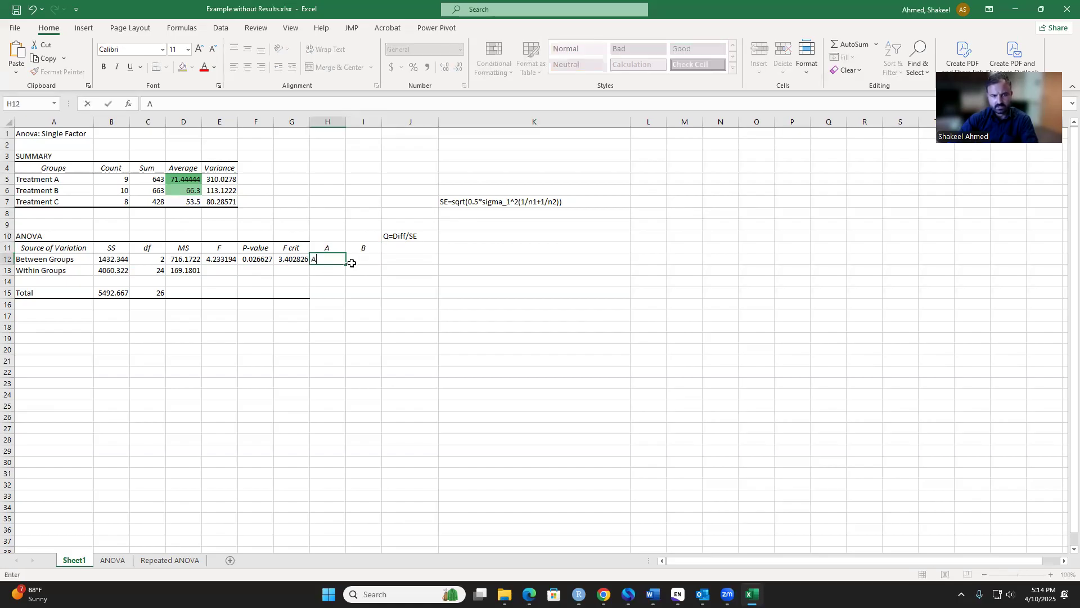
click(359, 261)
text(C)
click(323, 271)
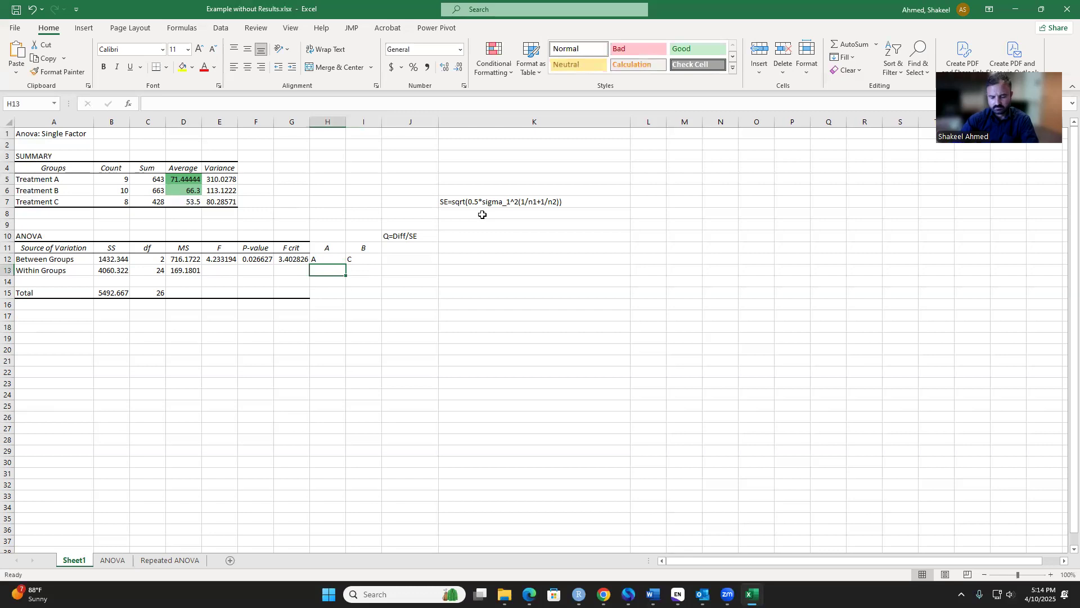
text(V)
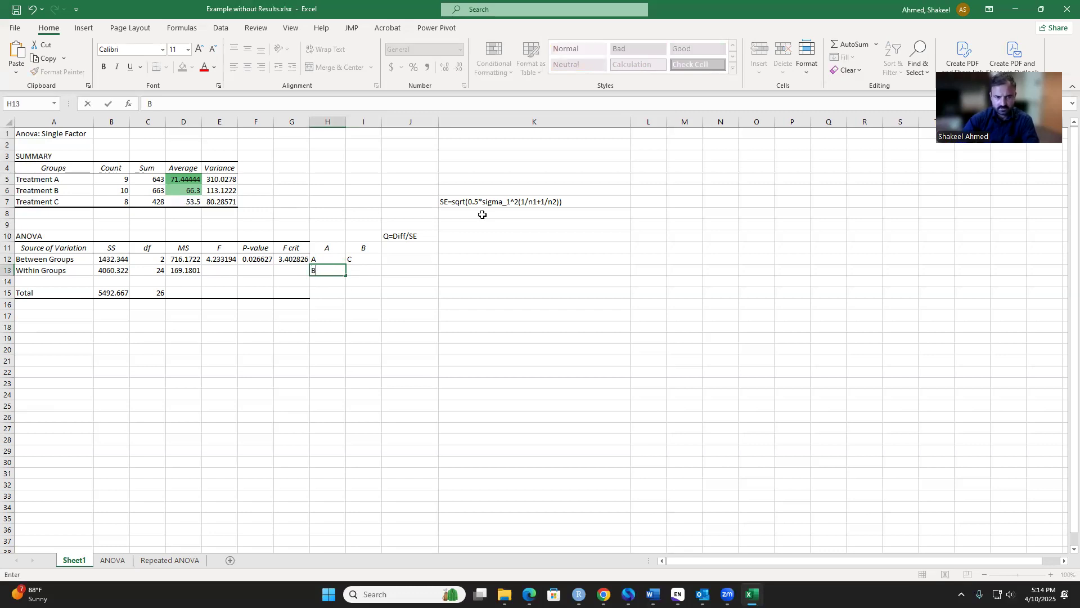
click(357, 270)
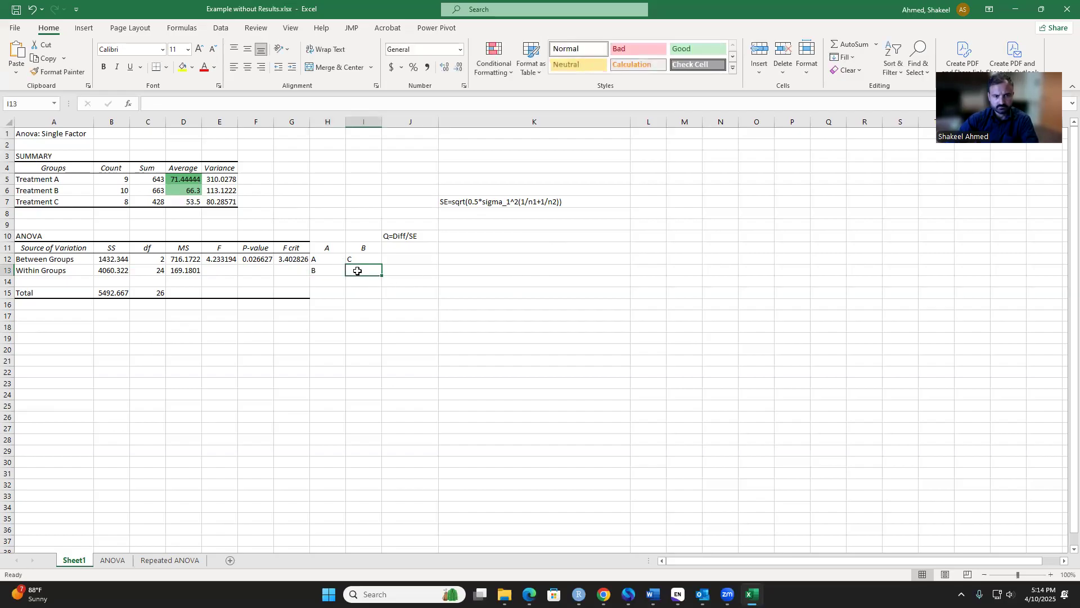
text(C)
click(411, 249)
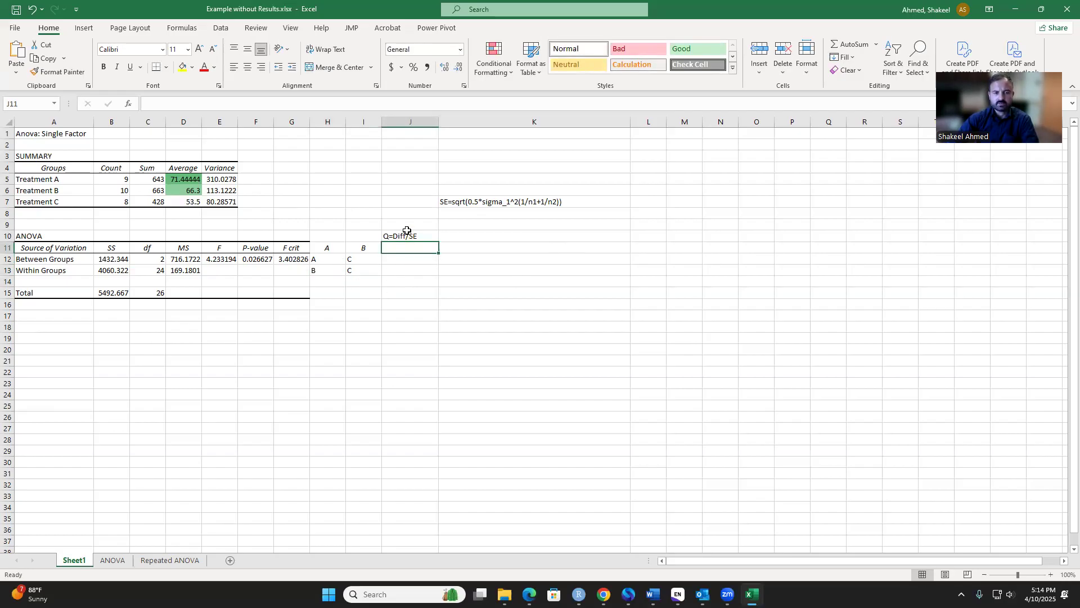
Move the "Q=Diff/SE" note from cell J10 to L10.
click(411, 236)
key(ctrl+c)
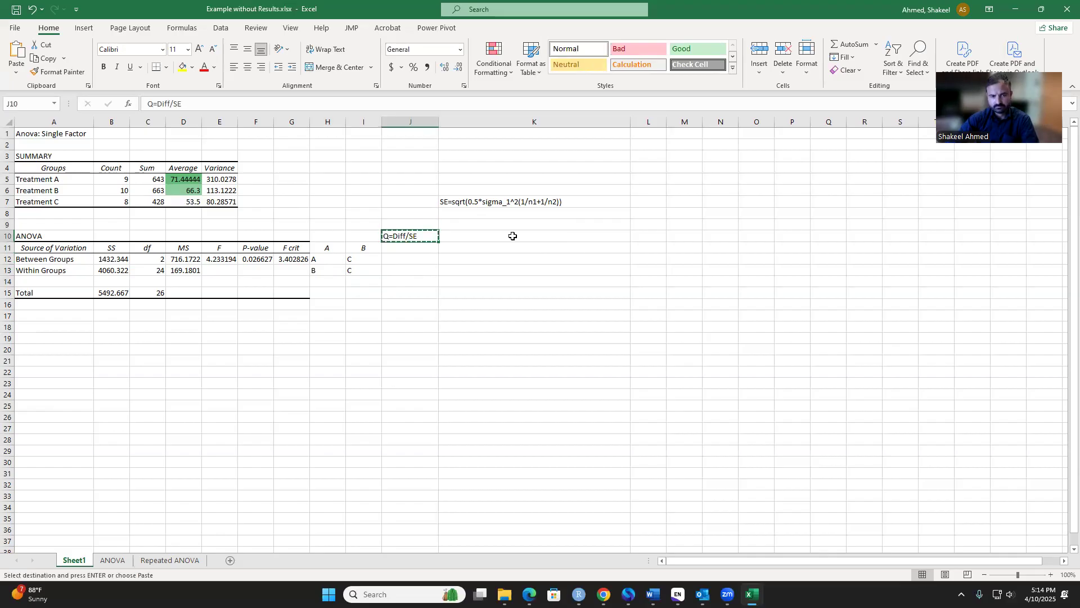
click(656, 237)
key(ctrl+v)
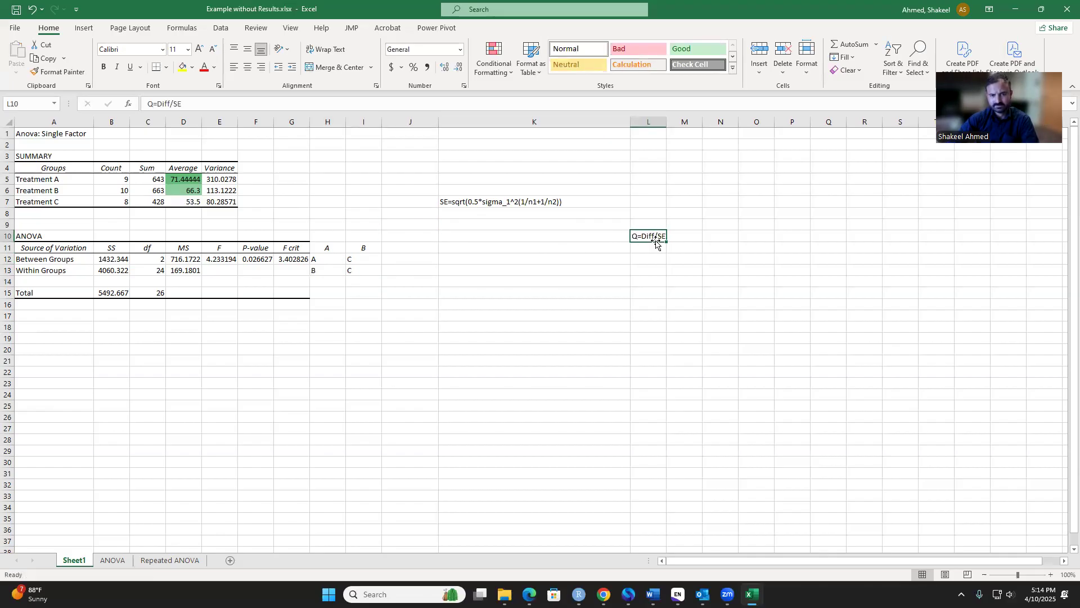
Enter the column headings "DFF" in J10 and "SE" in K10 above the pairwise comparison rows.
click(487, 236)
click(417, 235)
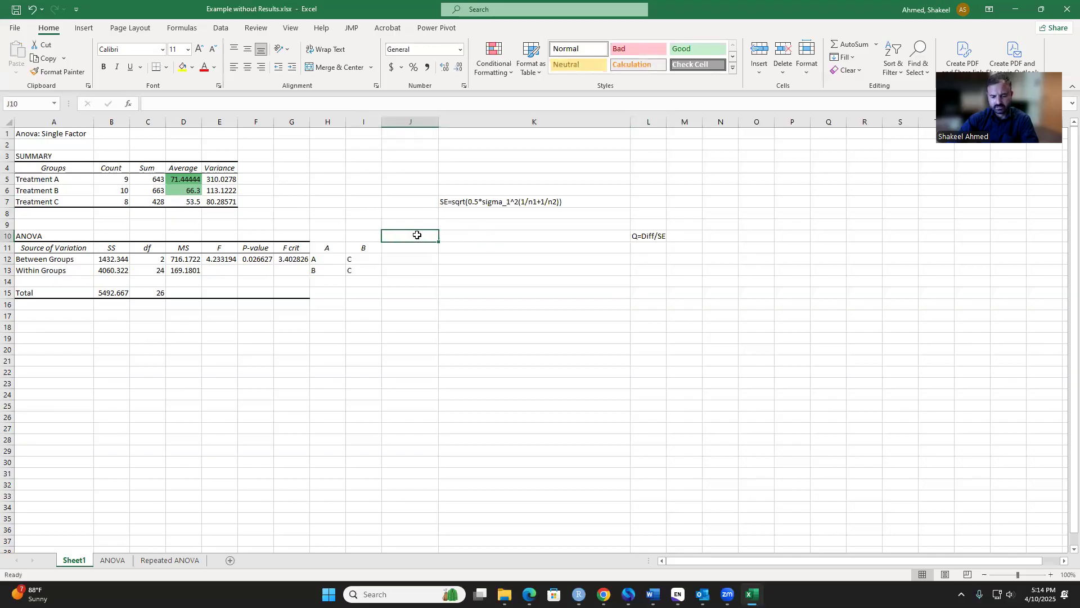
text(DFF)
click(492, 239)
text(SE)
click(644, 237)
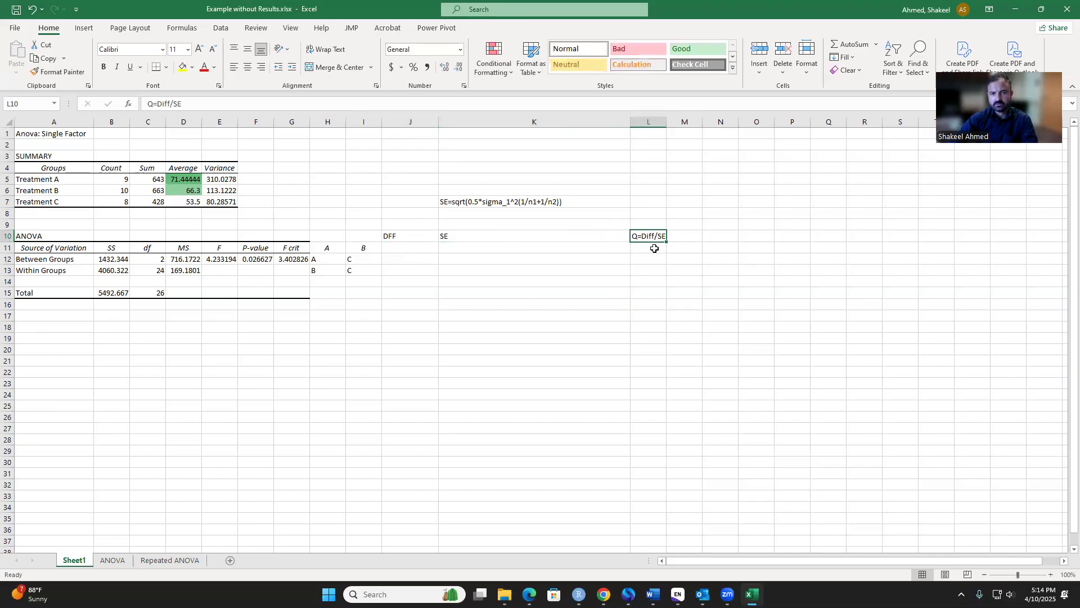
click(685, 235)
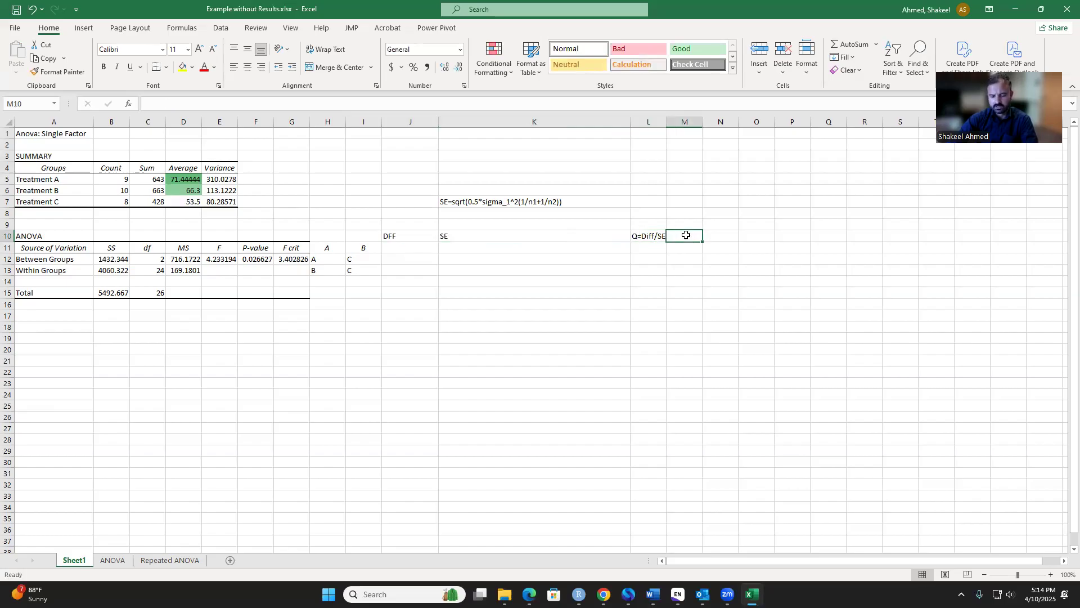
Enter the column heading "Q critcal" in M10 beside the Q=Diff/SE heading.
text(Q critcal)
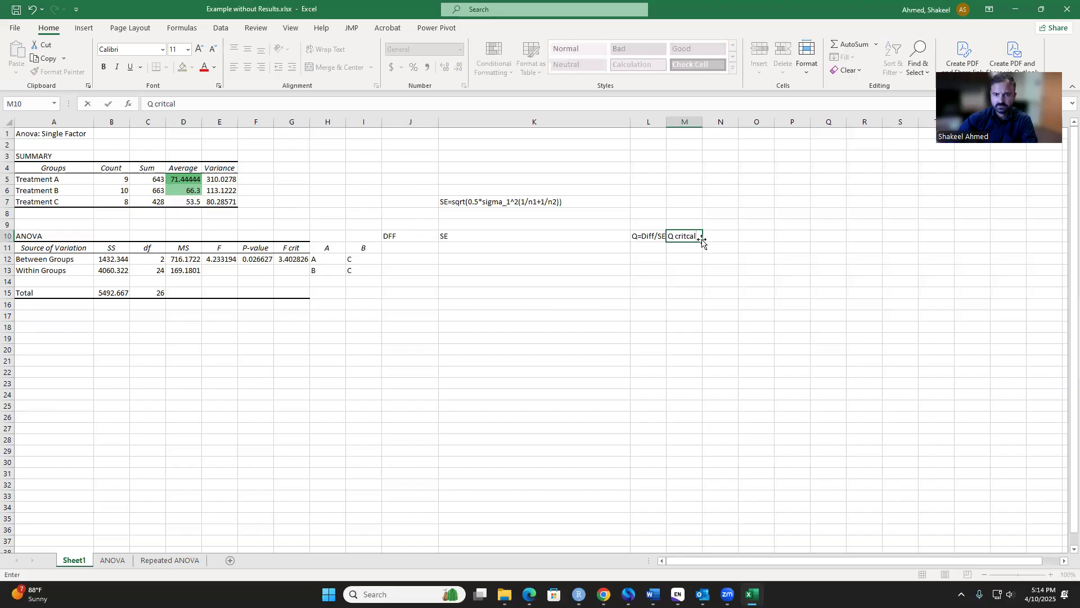
click(685, 256)
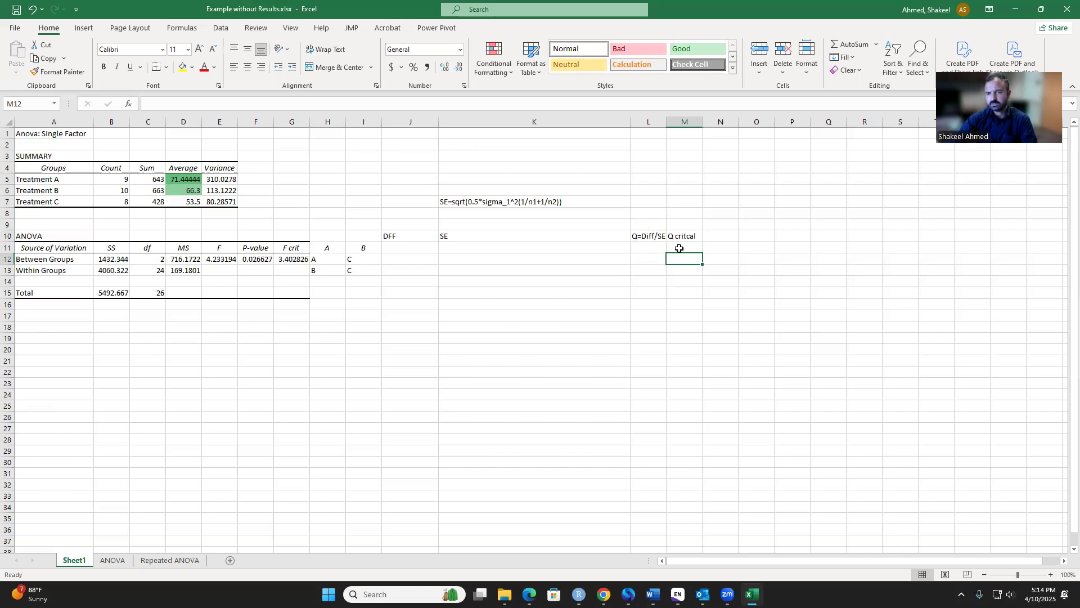
Calculate the mean difference between treatments A and B in J11 with =D5-D6.
click(401, 246)
text(=)
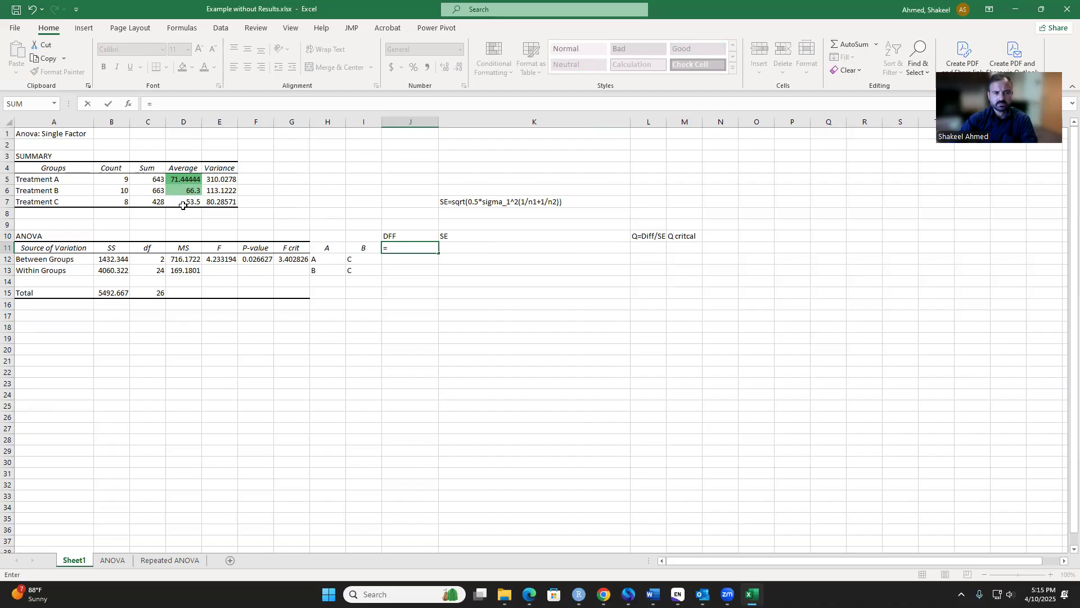
click(179, 179)
text(-)
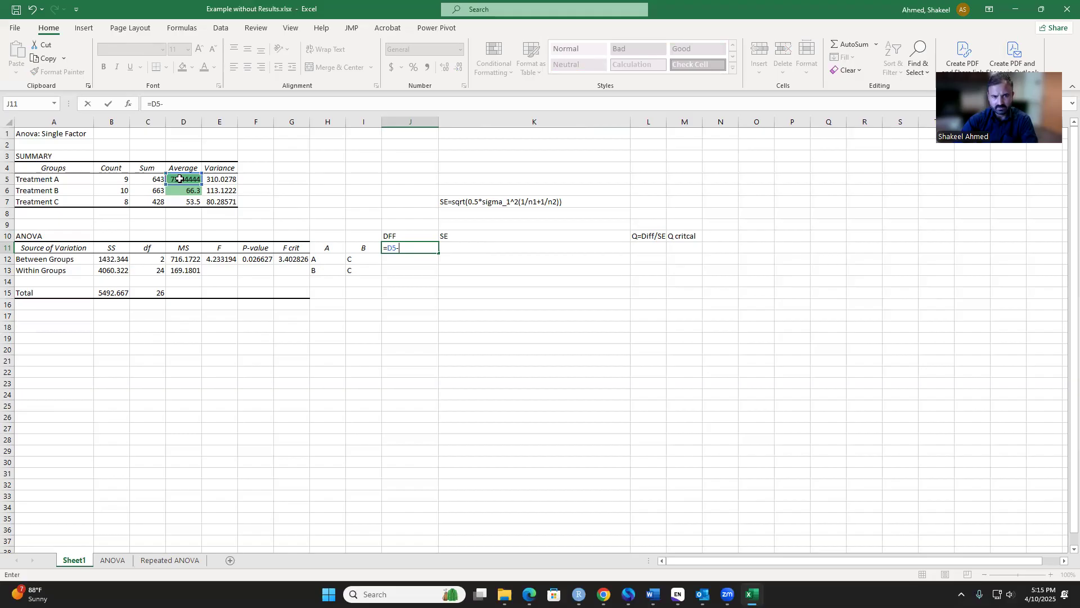
click(187, 189)
text(\)
key(BackSpace)
key(Return)
Calculate the A–C and B–C mean differences with =D5-D7 in J12 and =D6-D7 in J13.
text(=)
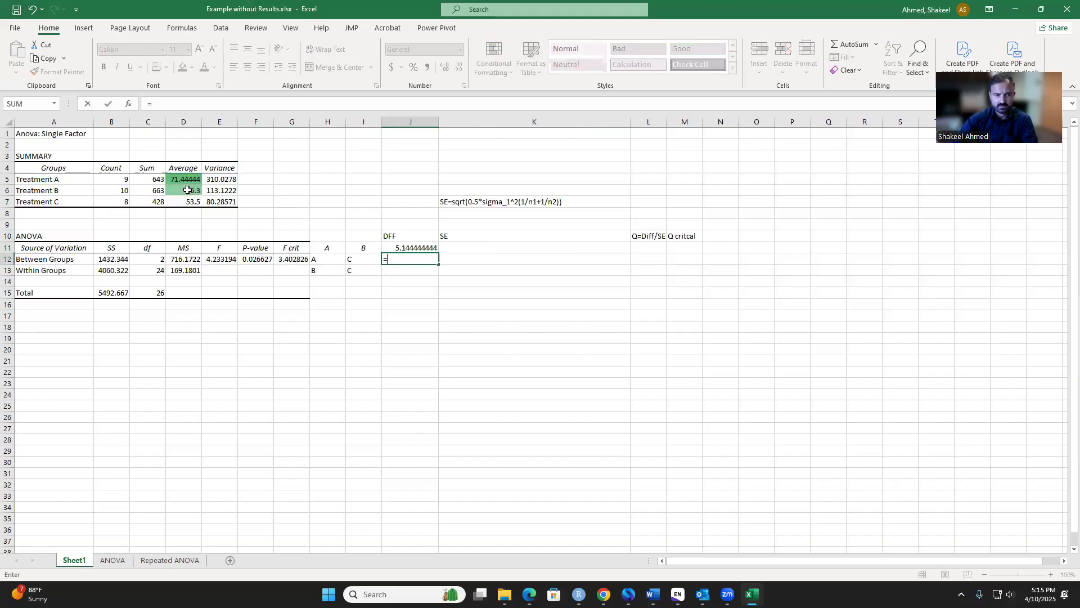
click(174, 179)
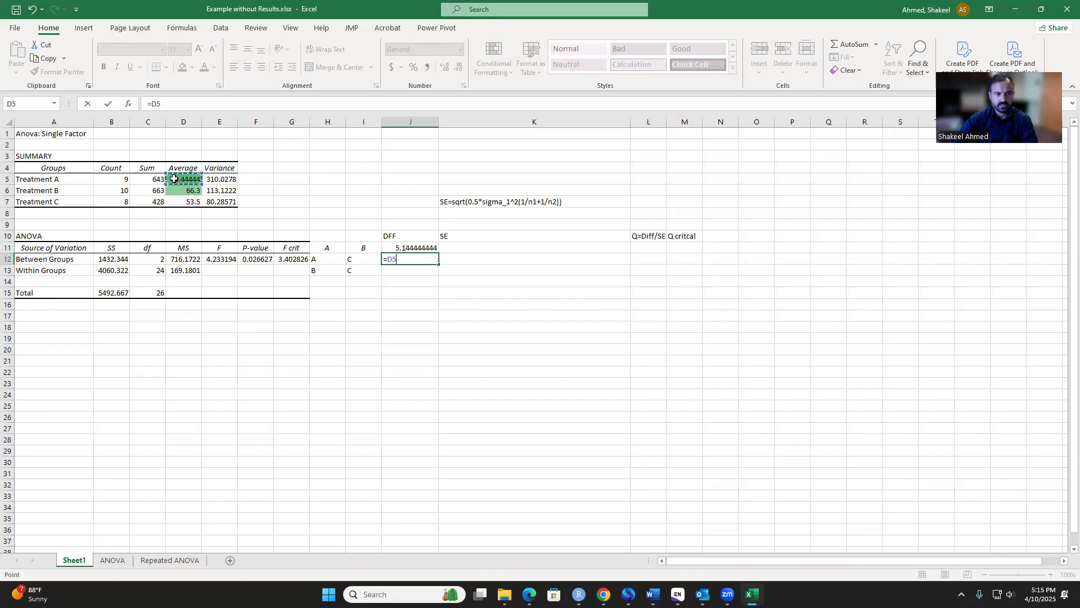
text(-)
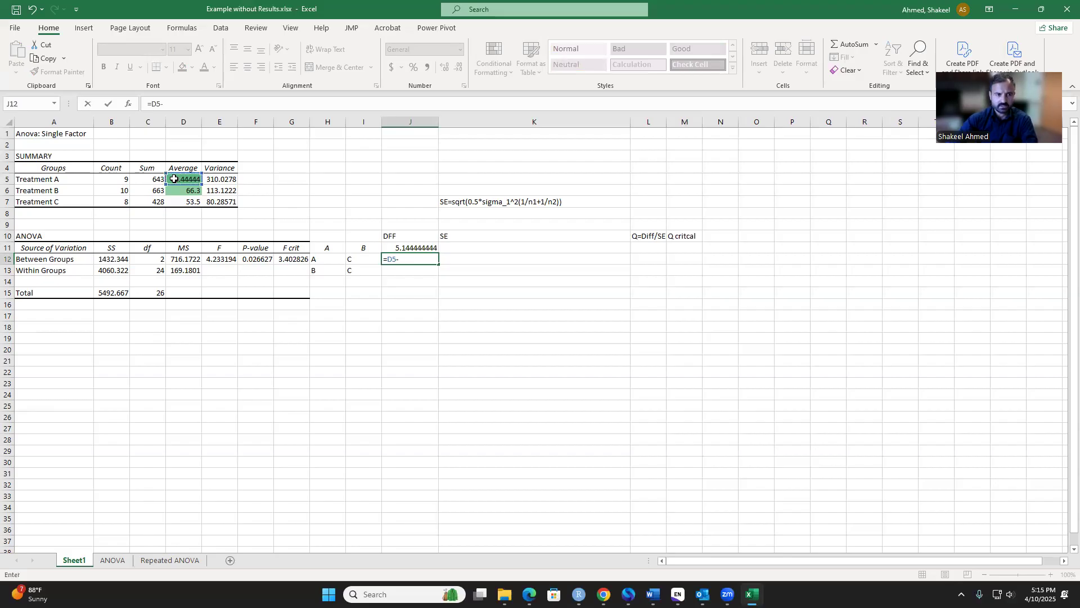
click(192, 204)
key(Return)
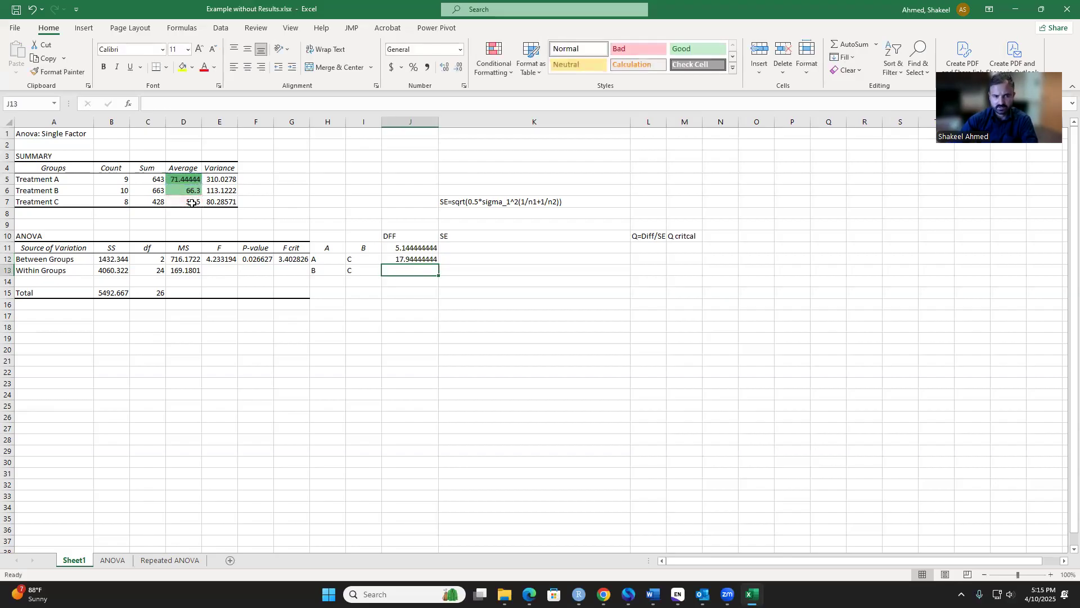
text(=)
click(182, 188)
text(-)
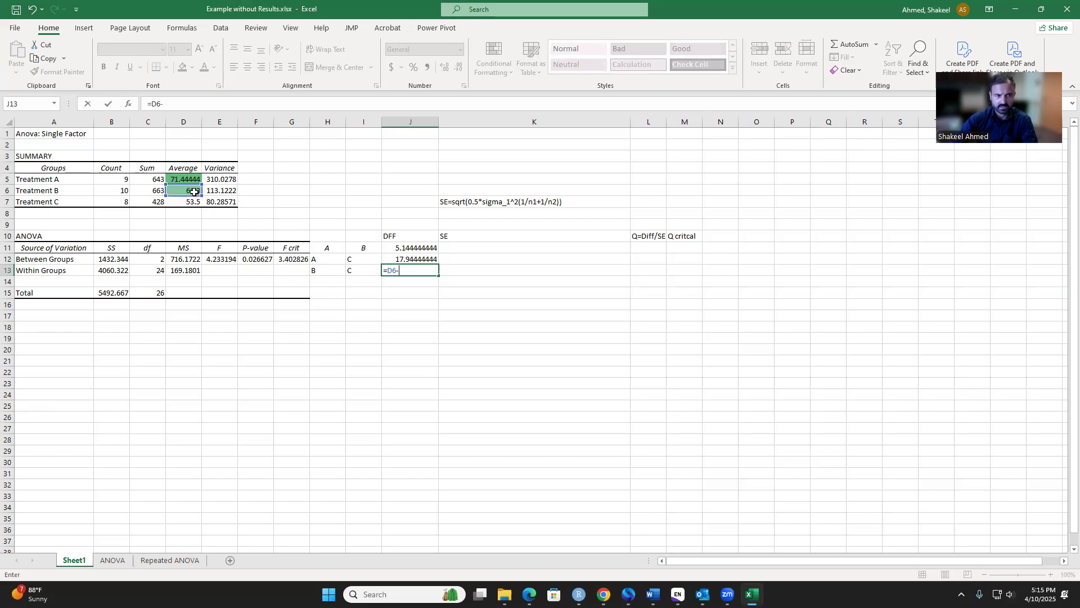
click(195, 201)
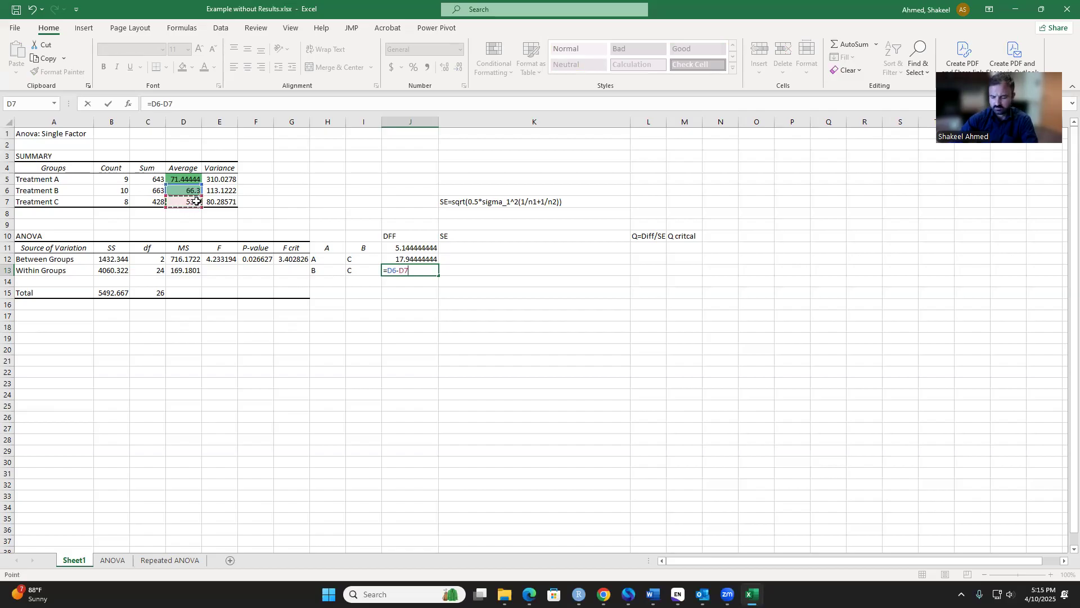
key(Return)
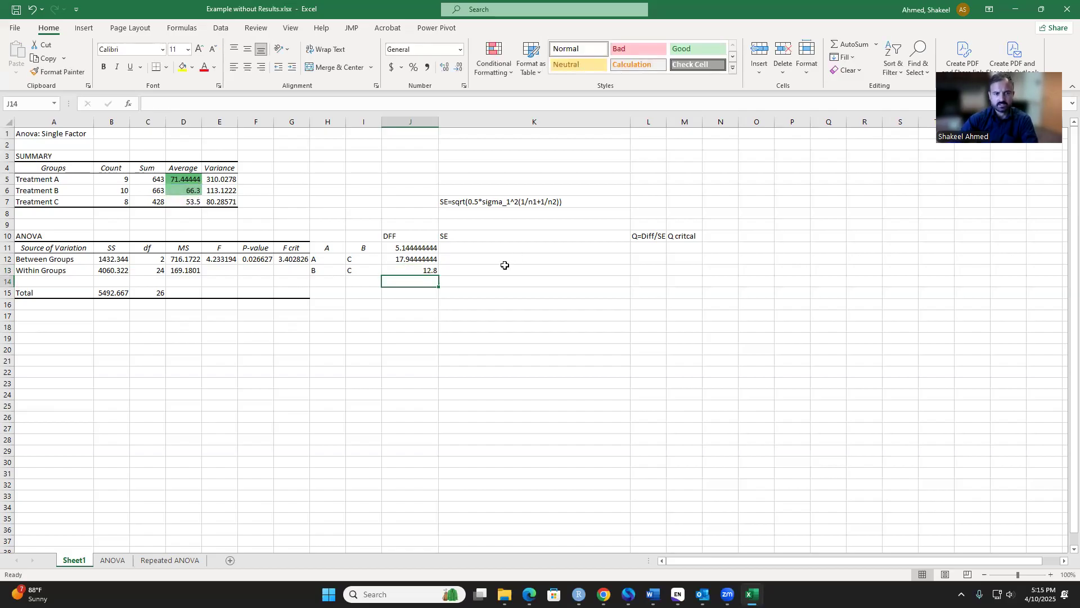
click(467, 247)
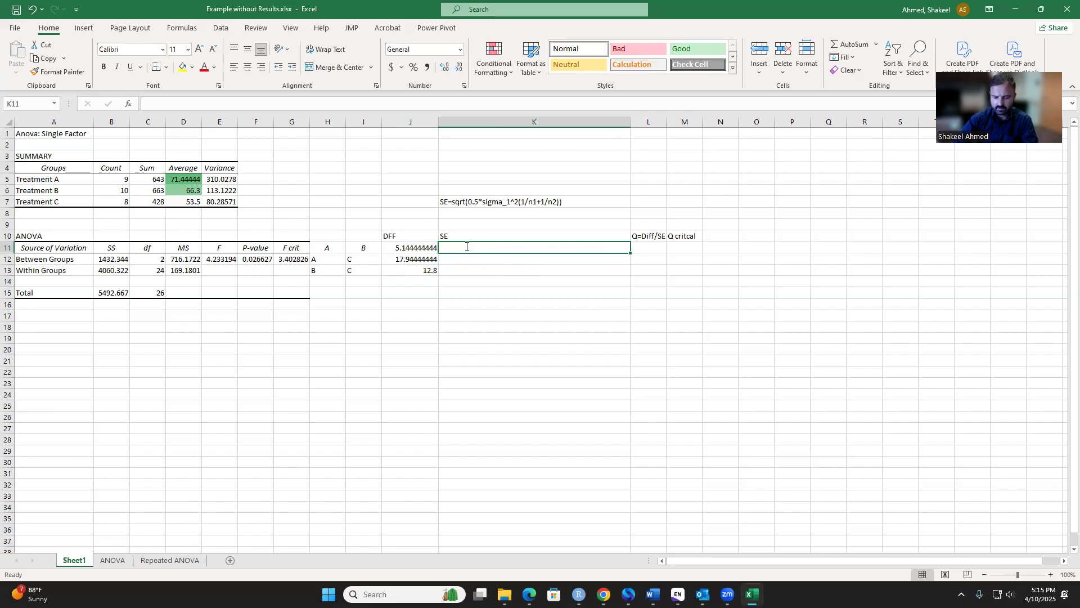
text(=sqr)
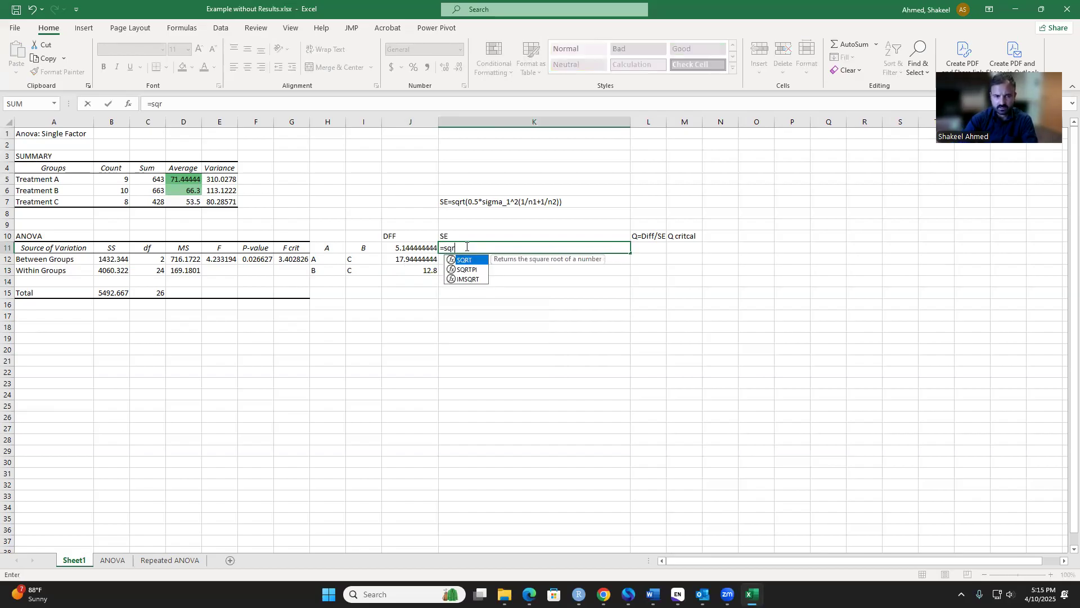
text(t()
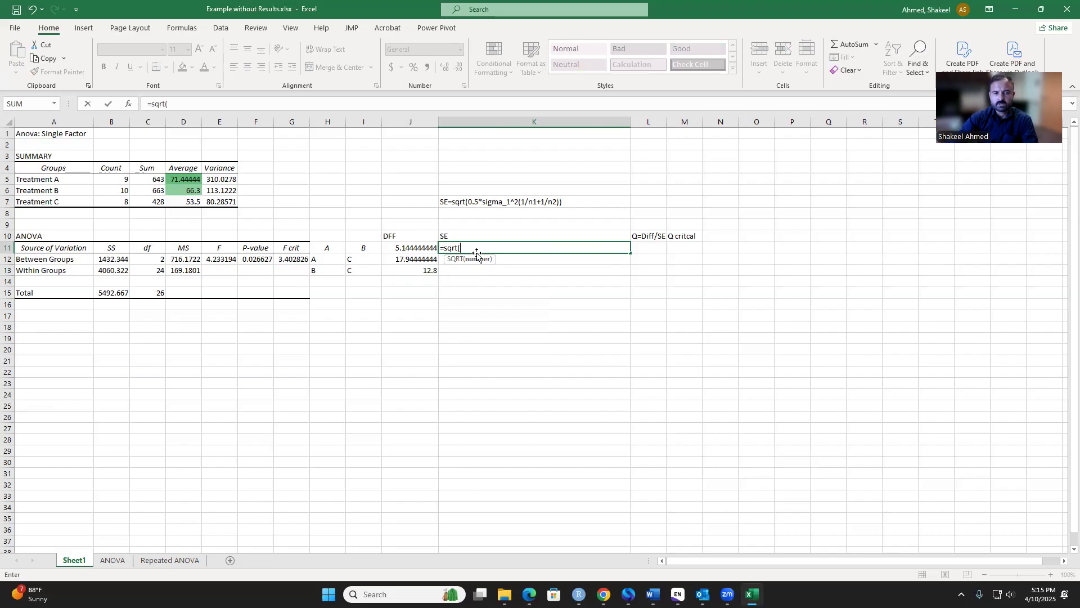
key(BackSpace)
key(BackSpace)
key(BackSpace)
key(BackSpace)
key(BackSpace)
key(BackSpace)
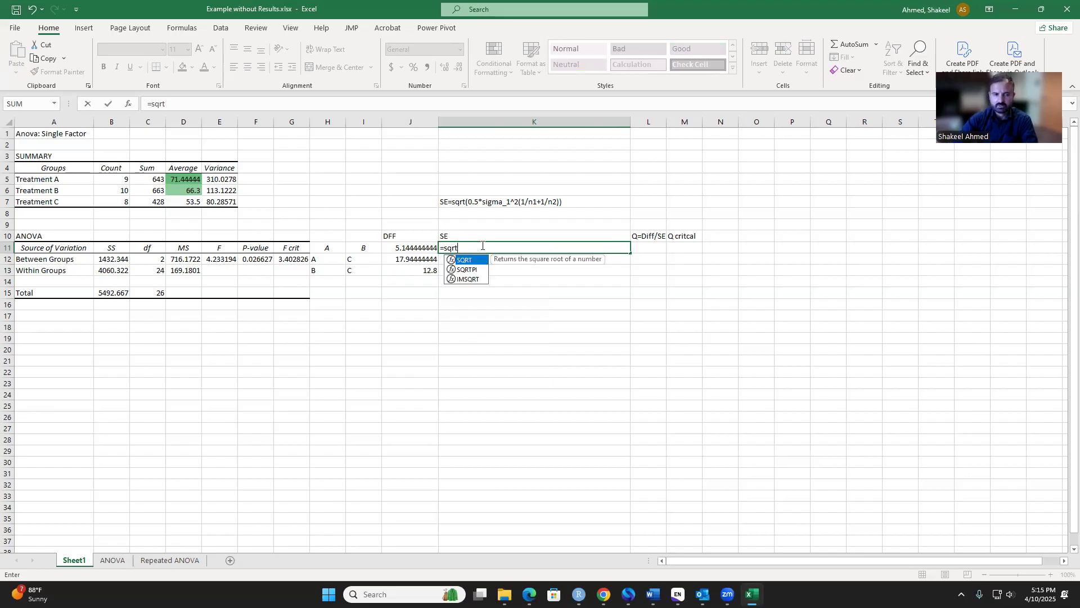
click(330, 248)
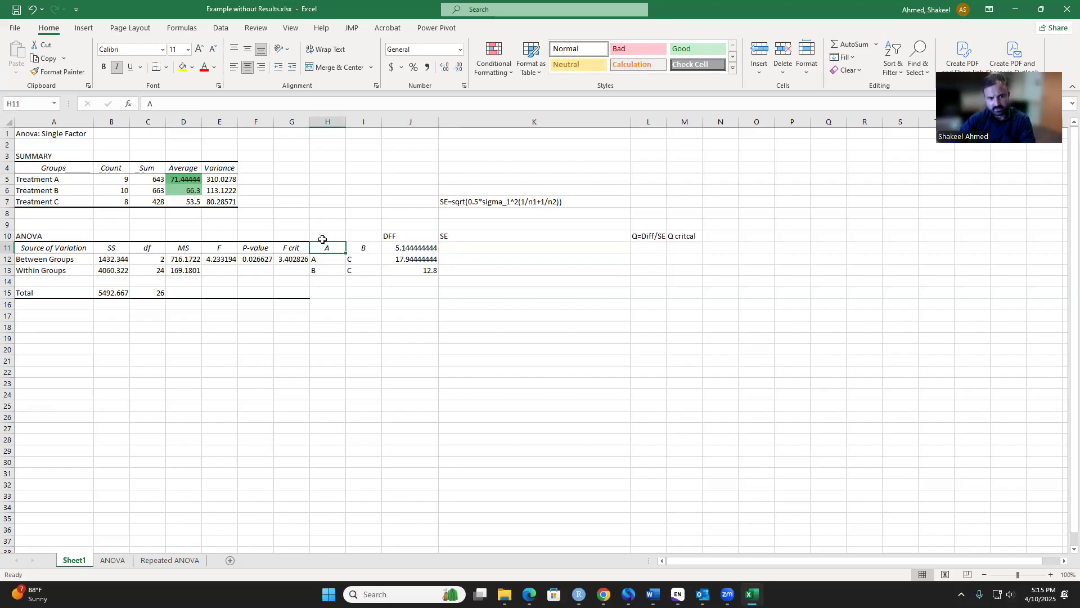
Number the two group columns of the comparison table with 1 in H10 and 2 in I10.
click(325, 238)
text(1)
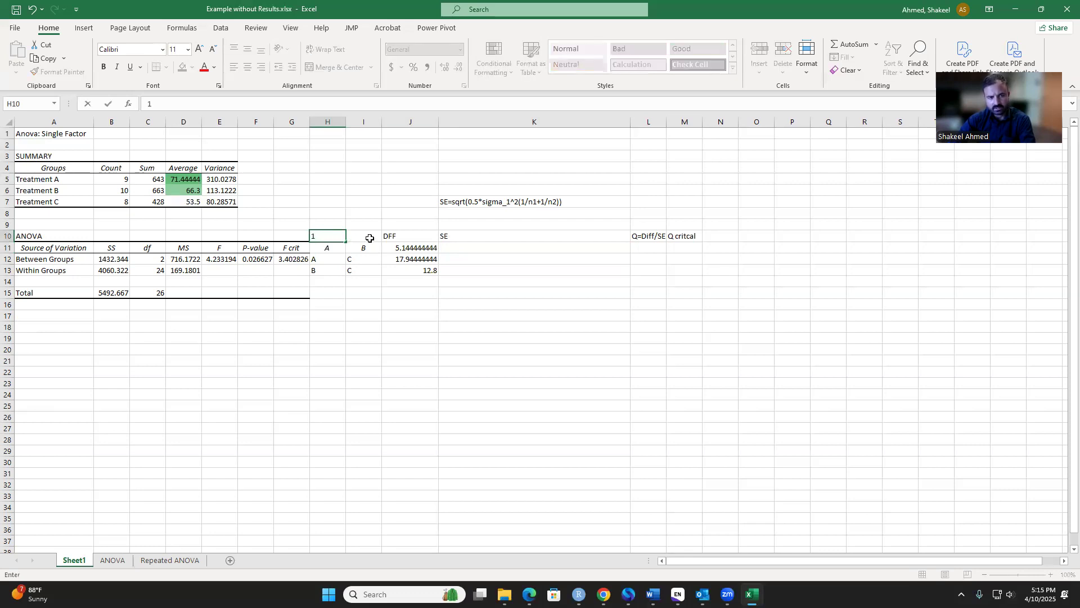
click(370, 238)
text(2)
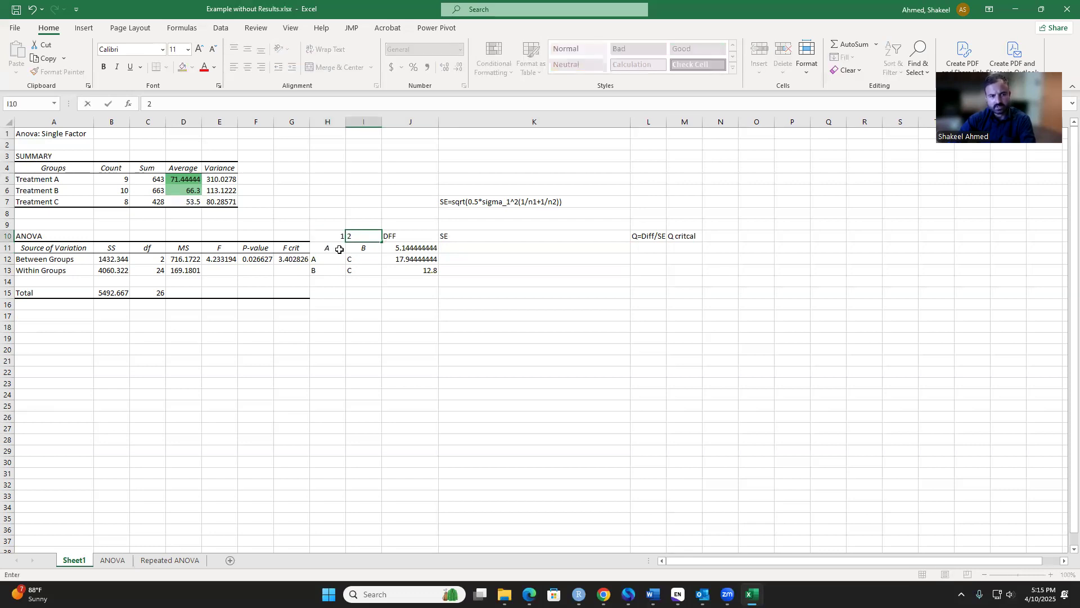
Replace the treatment letters in H11:I13 with the sample sizes 9 and 10, 9 and 8, and 10 and 8.
click(341, 249)
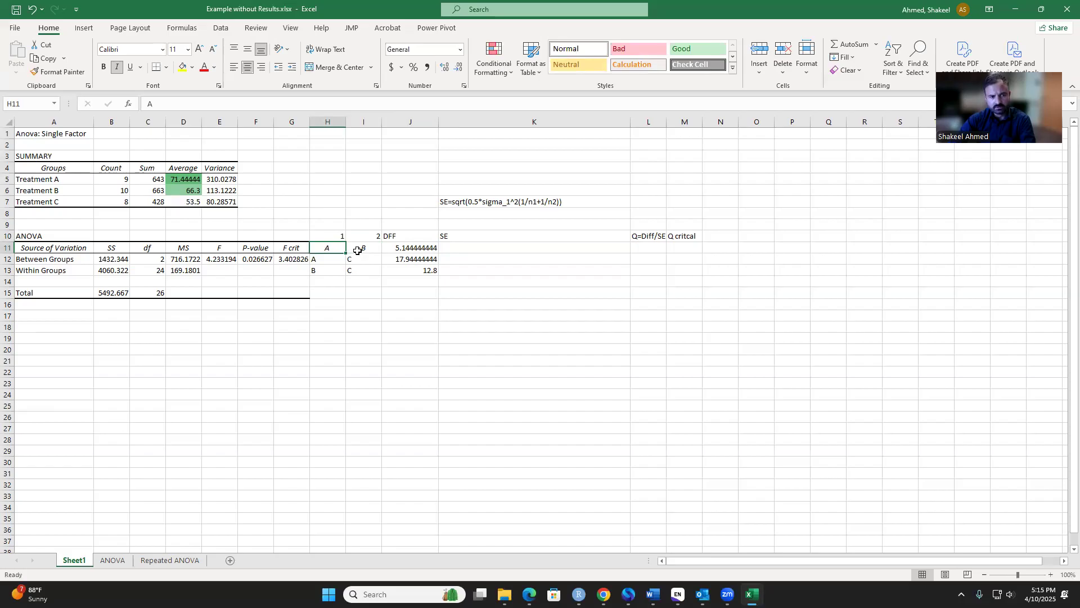
text(9)
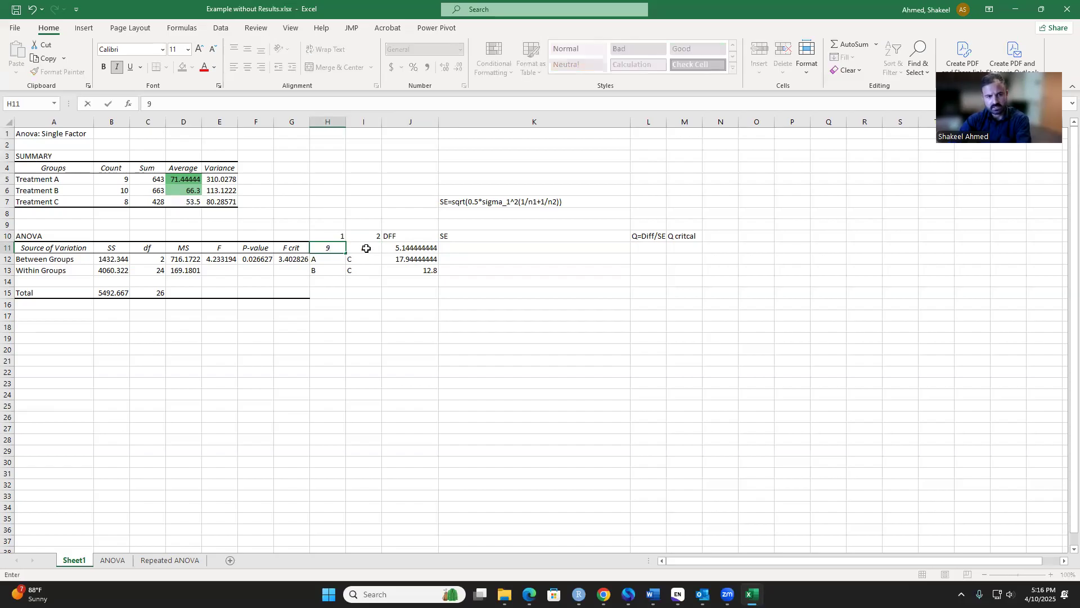
click(368, 248)
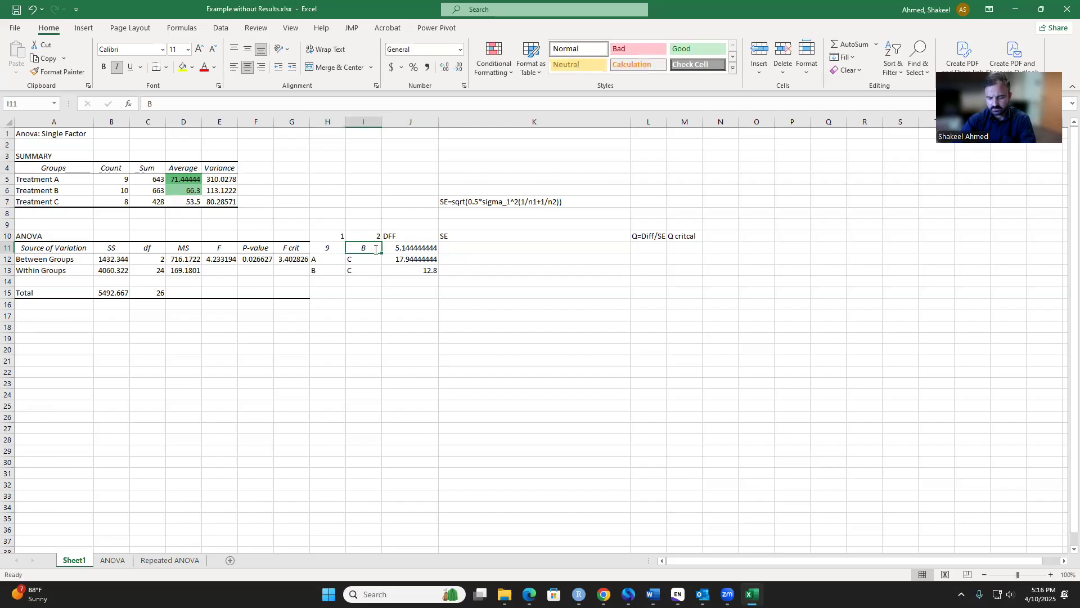
text(10)
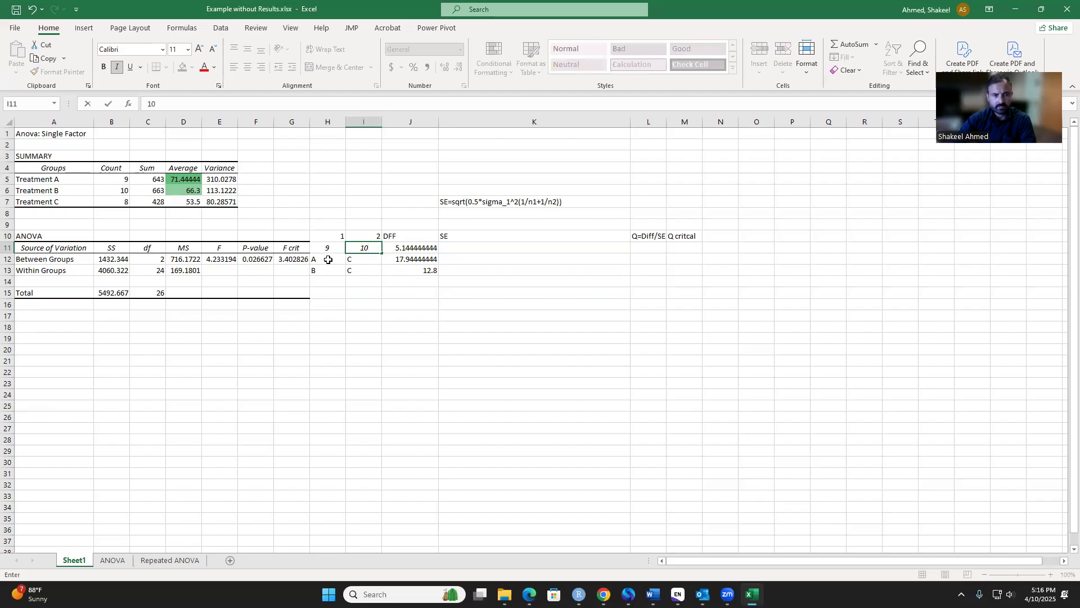
click(328, 259)
text(9)
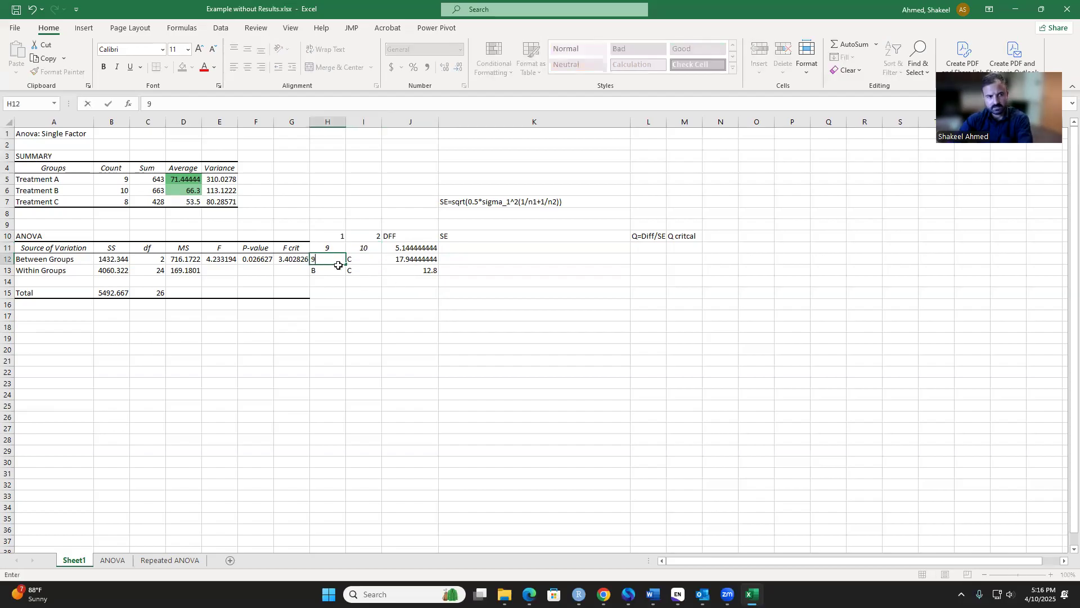
click(362, 262)
text(8)
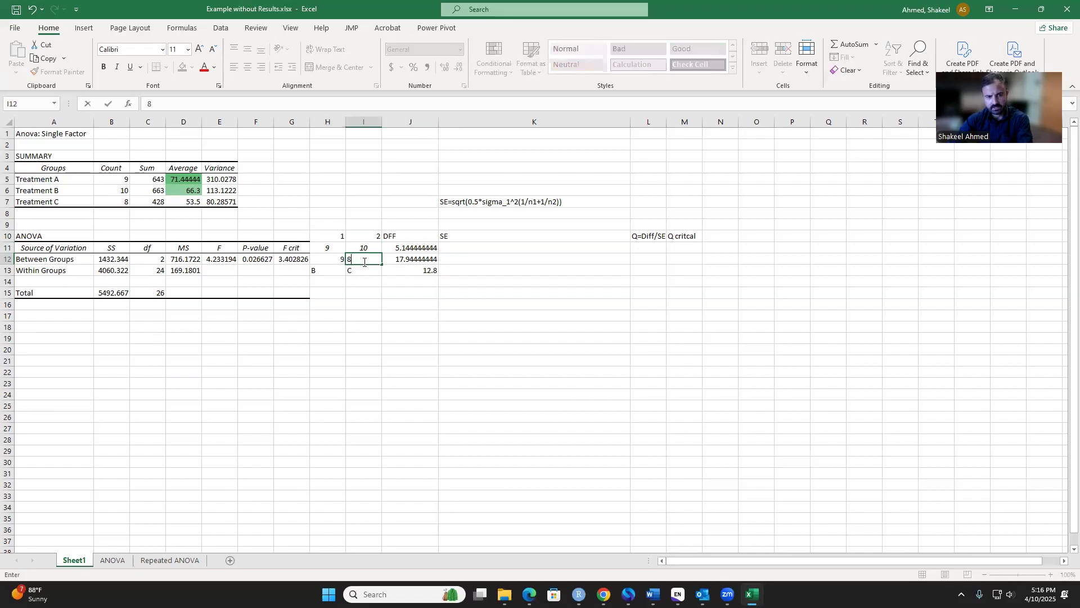
click(339, 275)
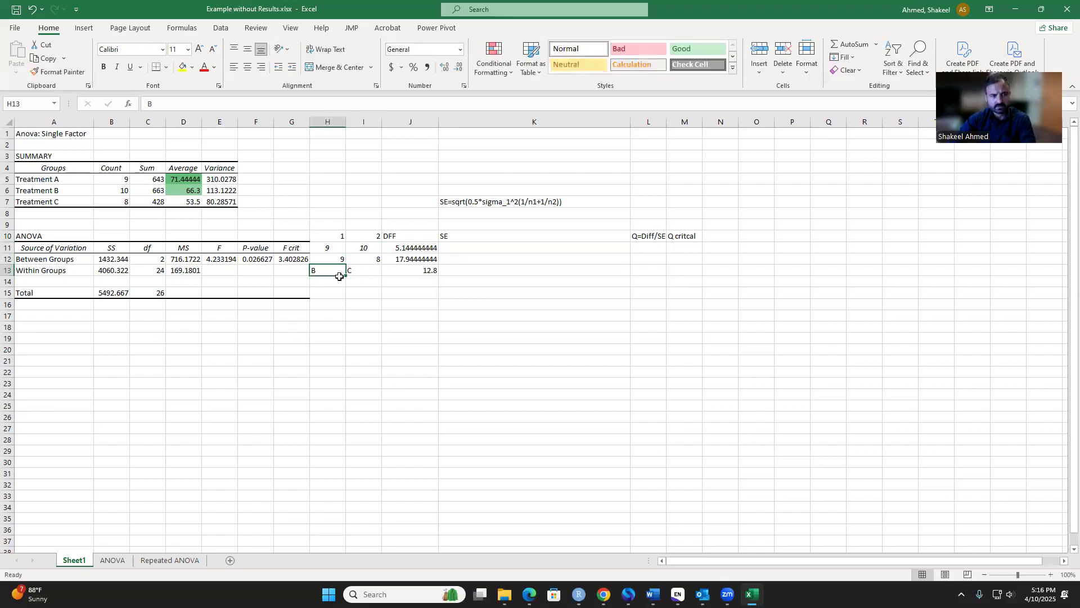
text(10)
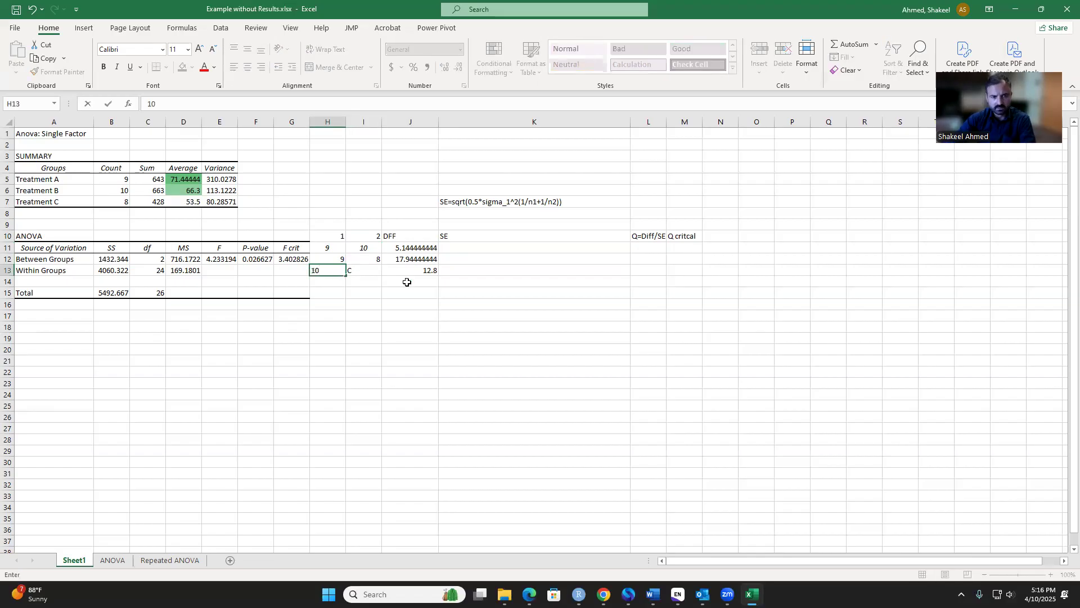
click(366, 270)
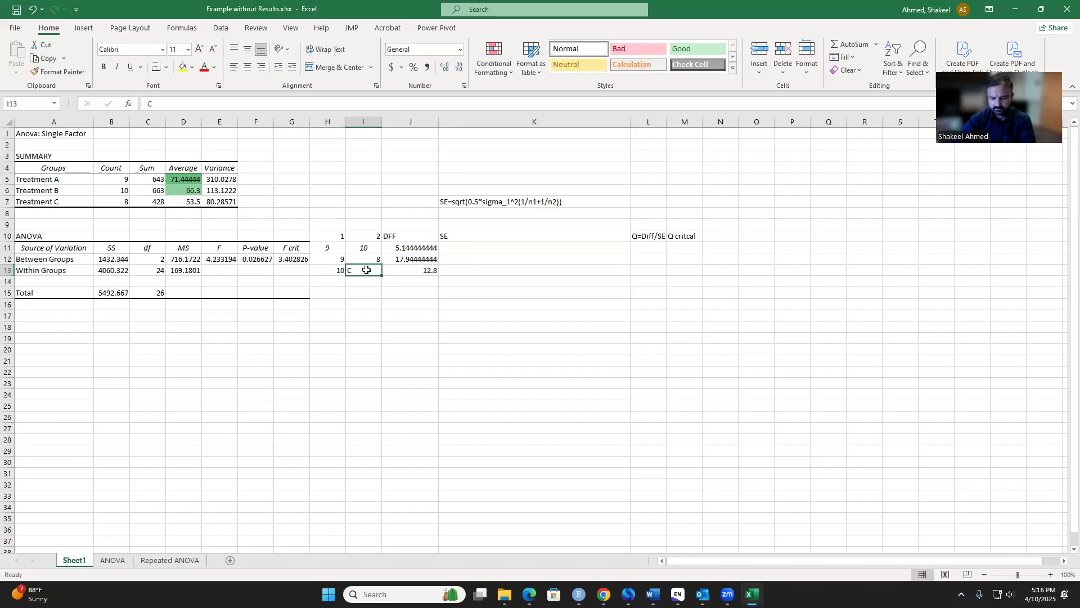
text(8)
click(475, 267)
Calculate the standard error for the first treatment pair in K11 with =SQRT(0.5*$D$13*(1/H11+1/I11)).
click(460, 246)
text(=)
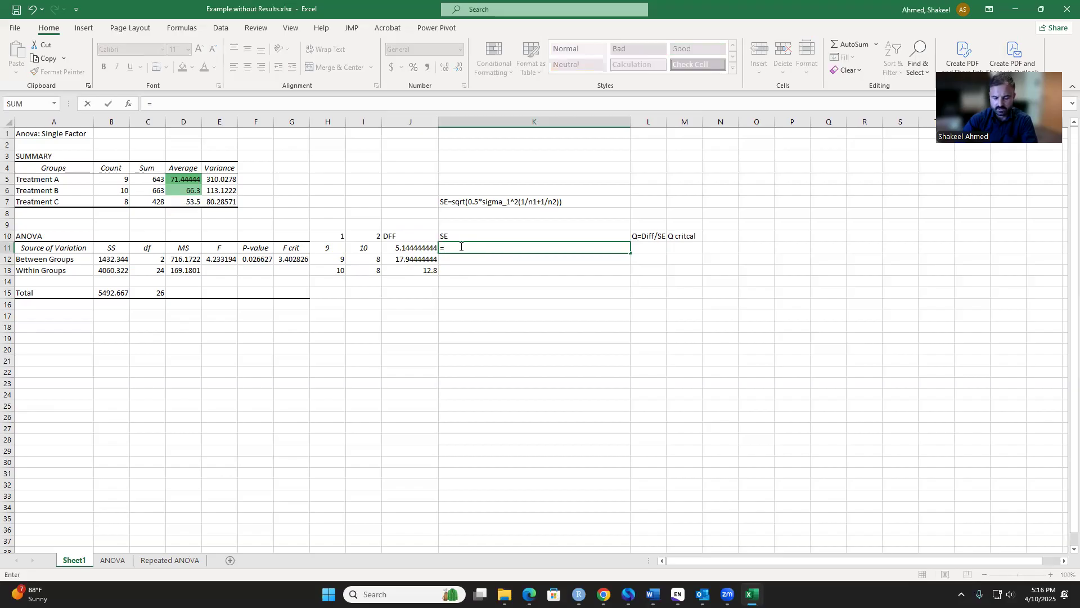
text(sqrt)
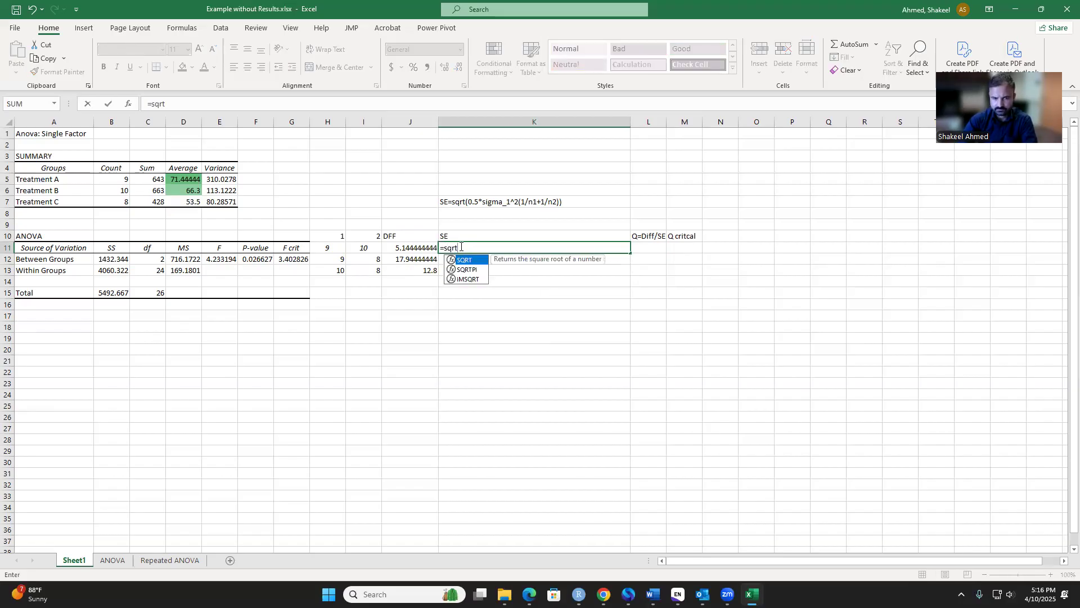
text((0.5*)
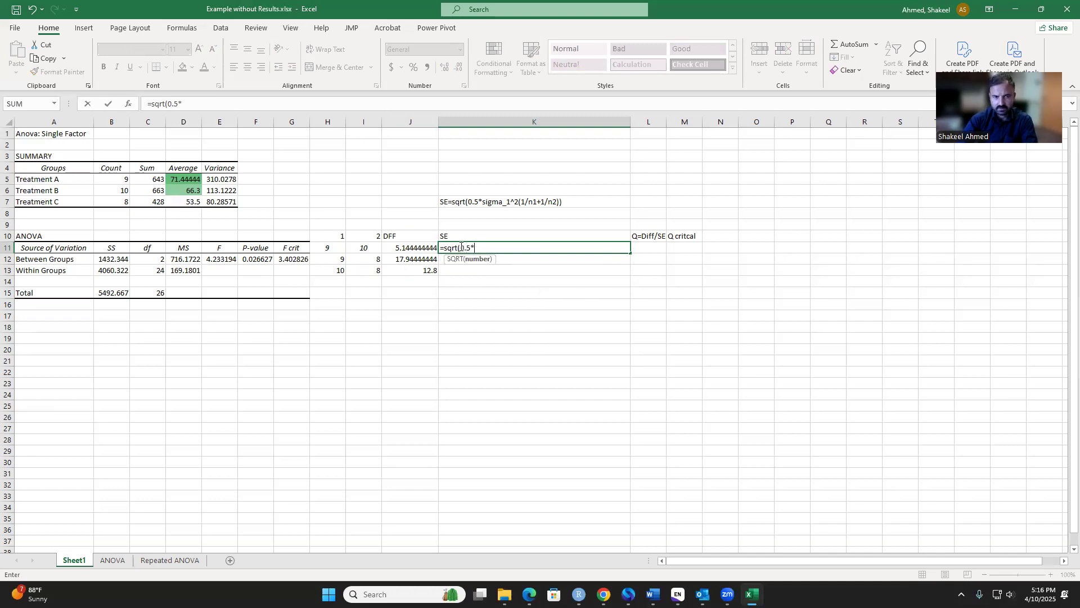
click(170, 269)
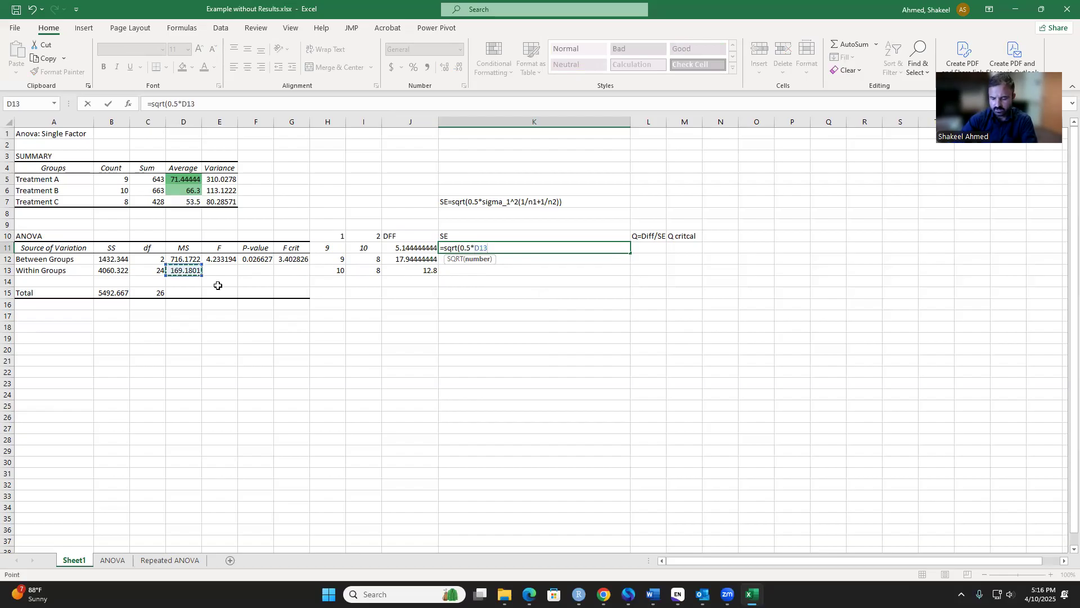
text(*(1/)
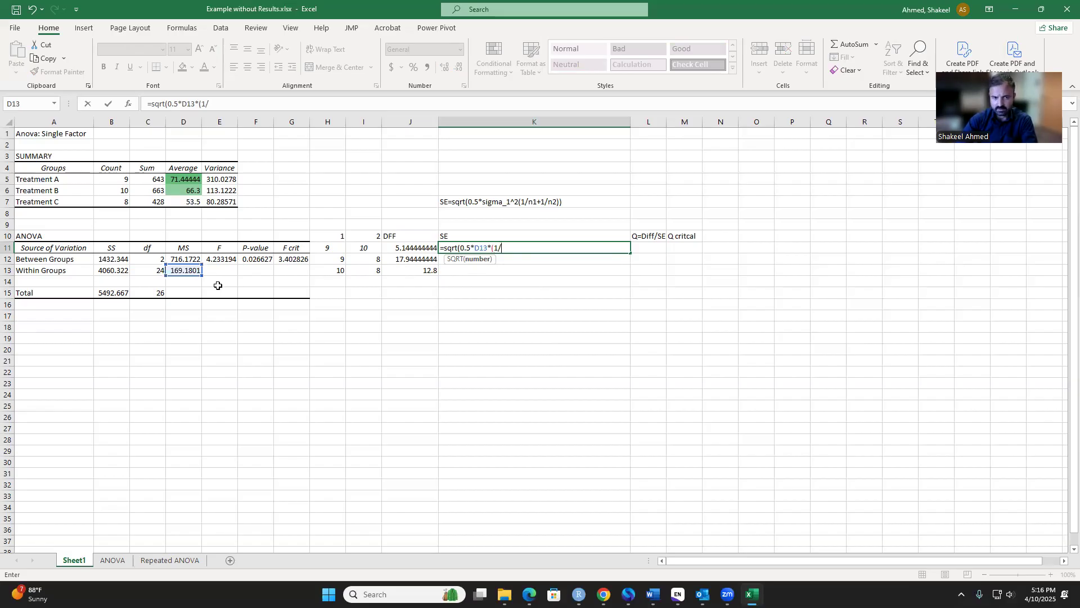
click(480, 247)
text($)
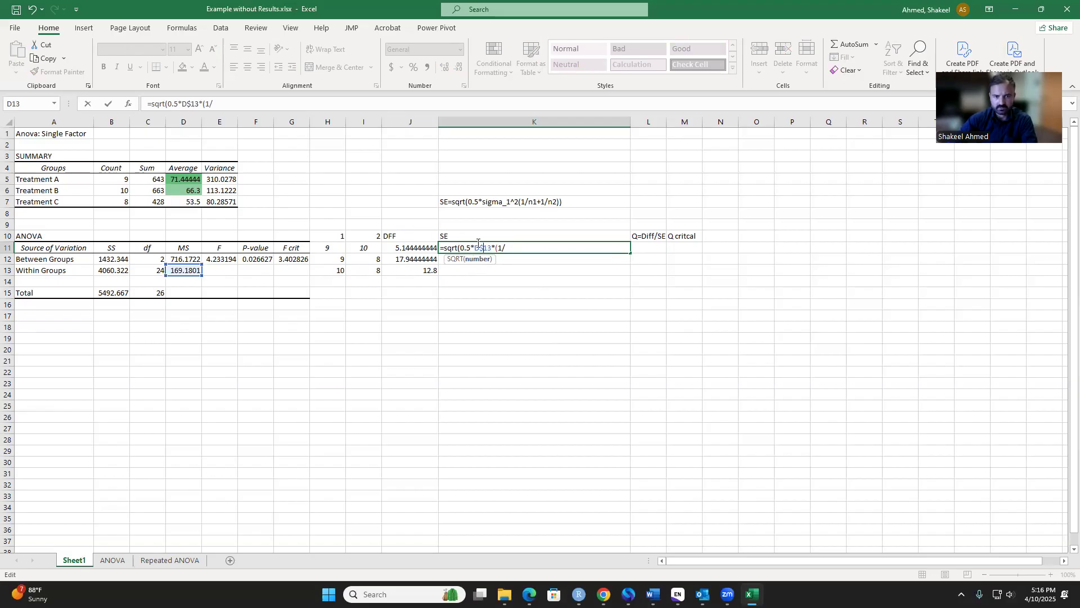
click(475, 248)
text($)
click(512, 249)
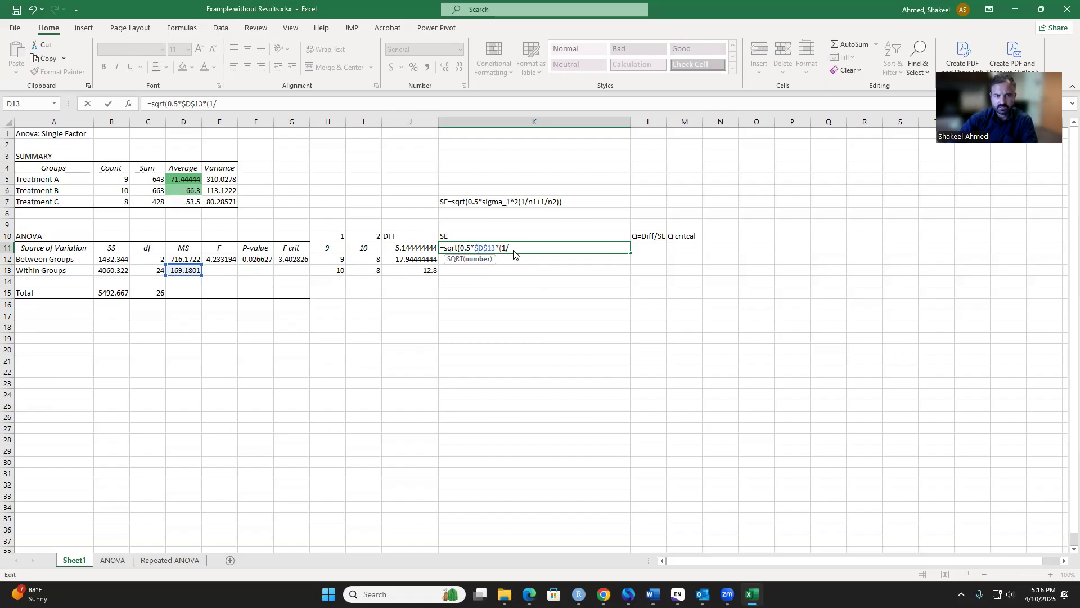
click(332, 247)
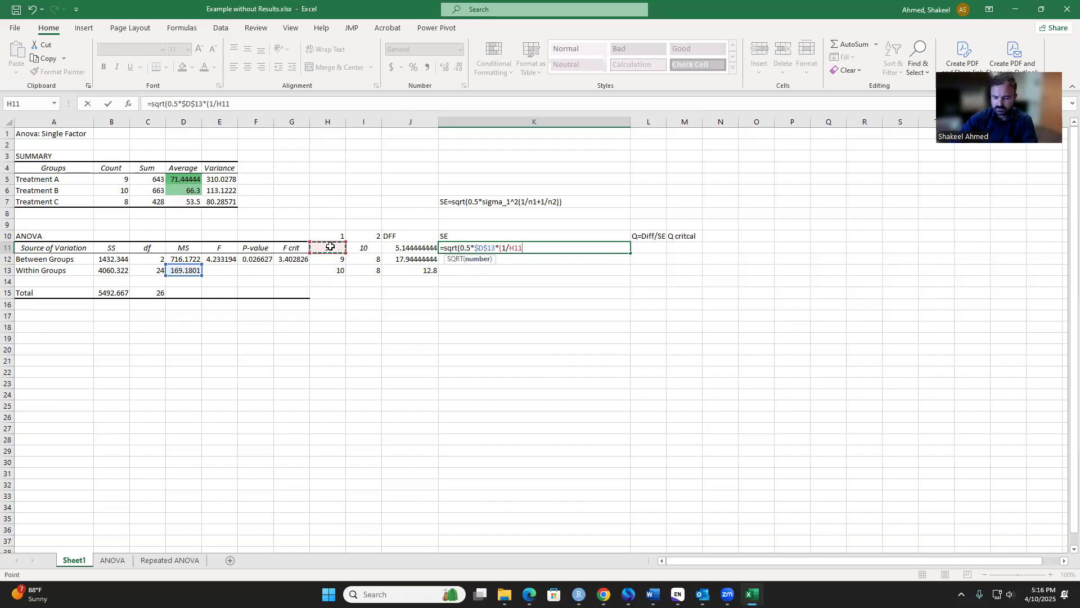
text(+1/)
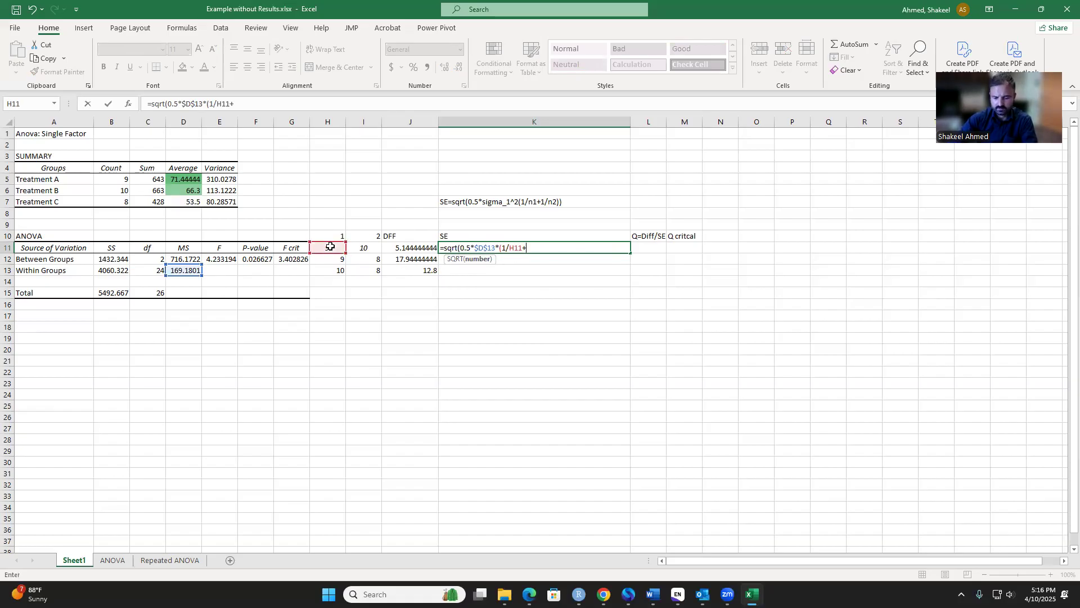
click(370, 250)
text())
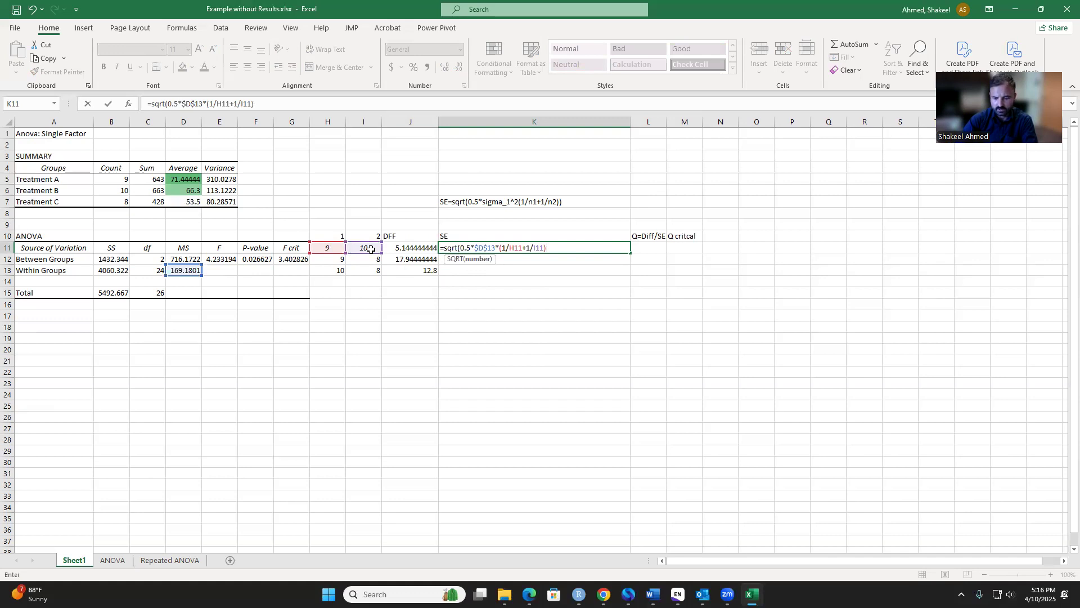
text())
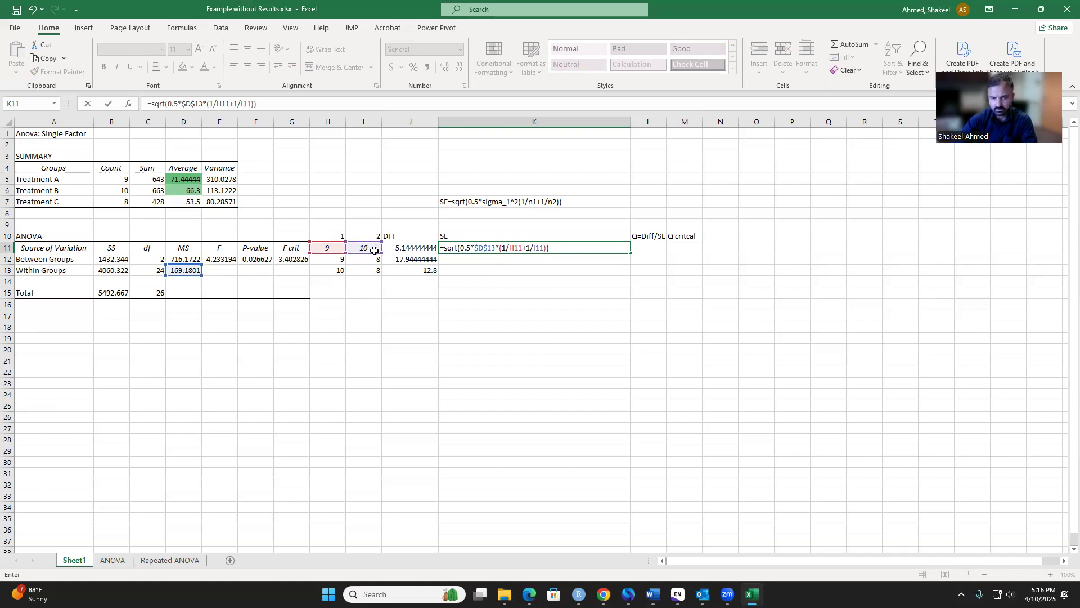
key(Return)
Fill the standard error formula from K11 down through K13 for the other two treatment pairs.
click(544, 248)
drag(631, 253, 634, 273)
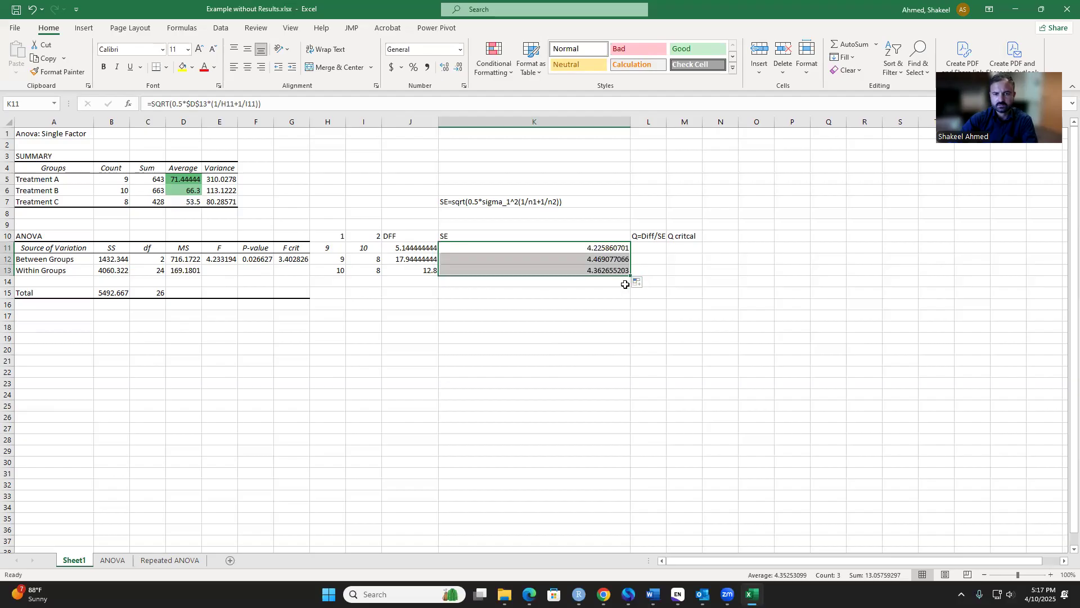
key(Down)
Calculate the Q statistic in L11 with =J11/K11 and fill the formula down through L13.
click(639, 247)
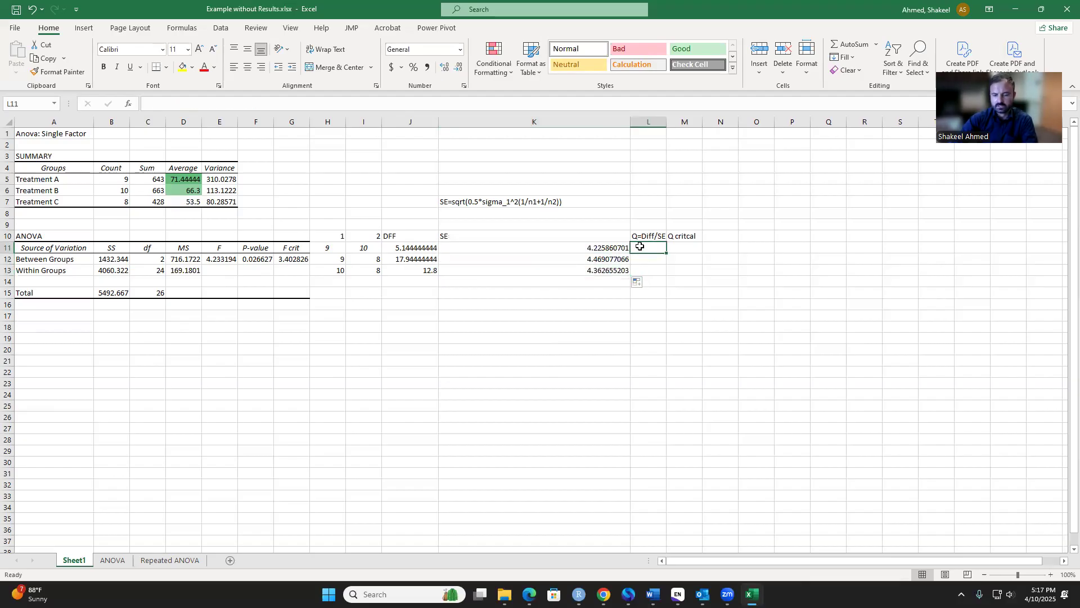
text(=)
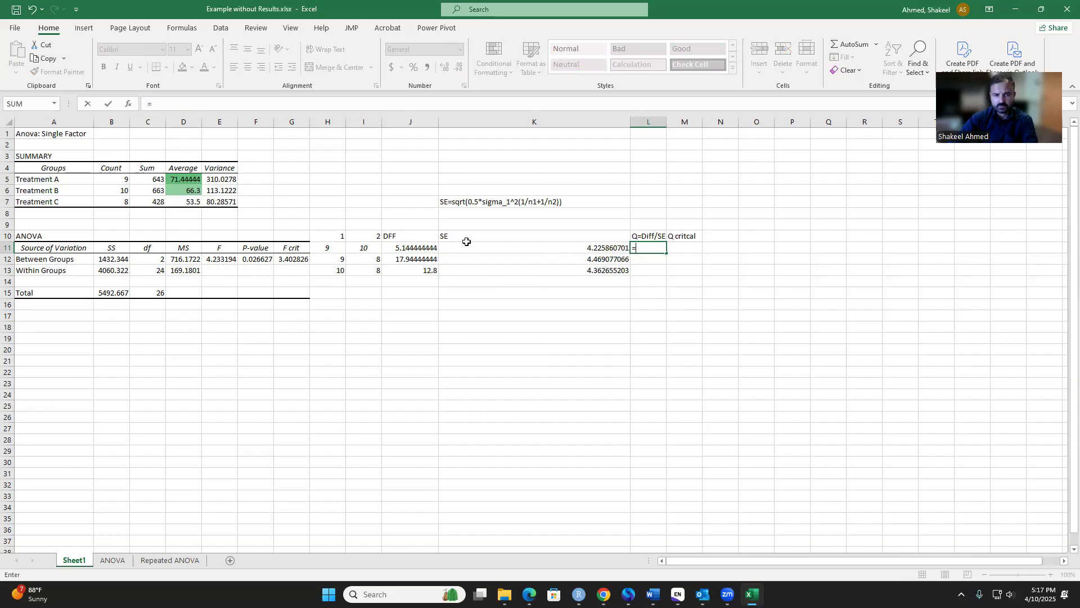
click(413, 247)
text(/)
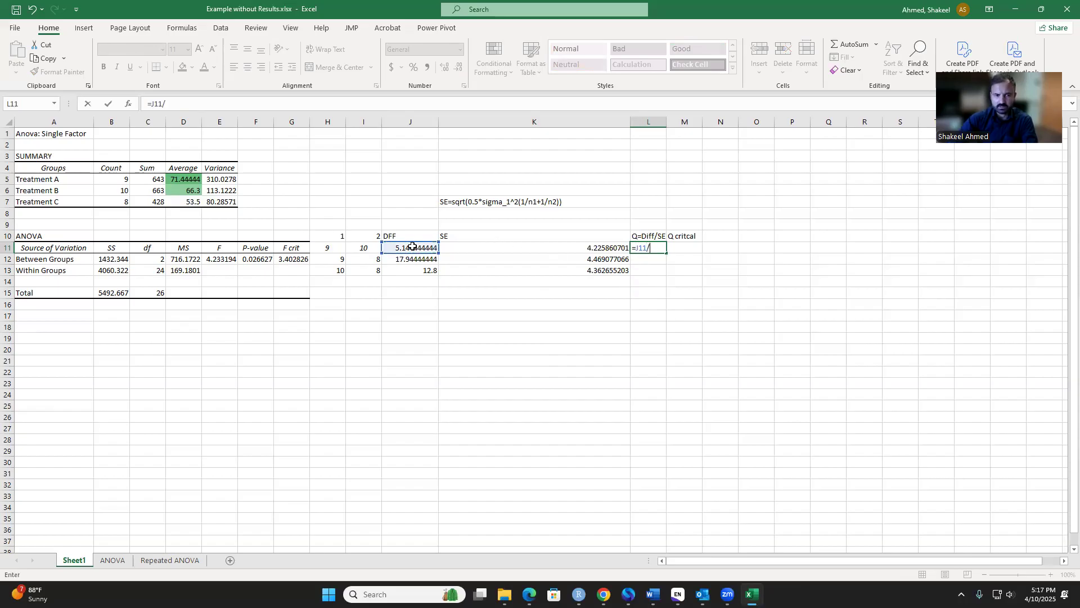
click(522, 247)
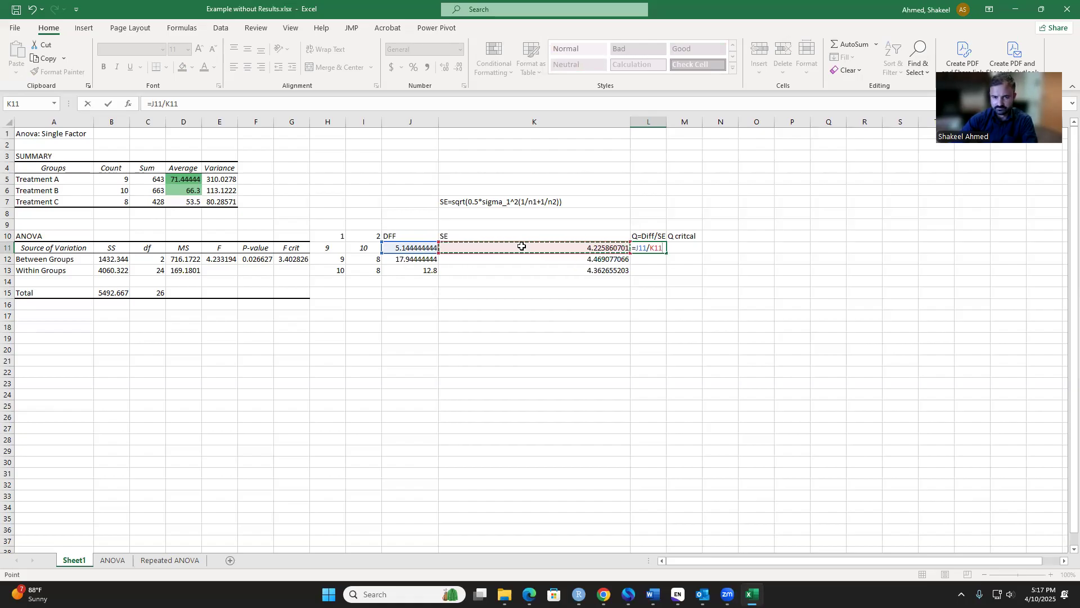
key(Return)
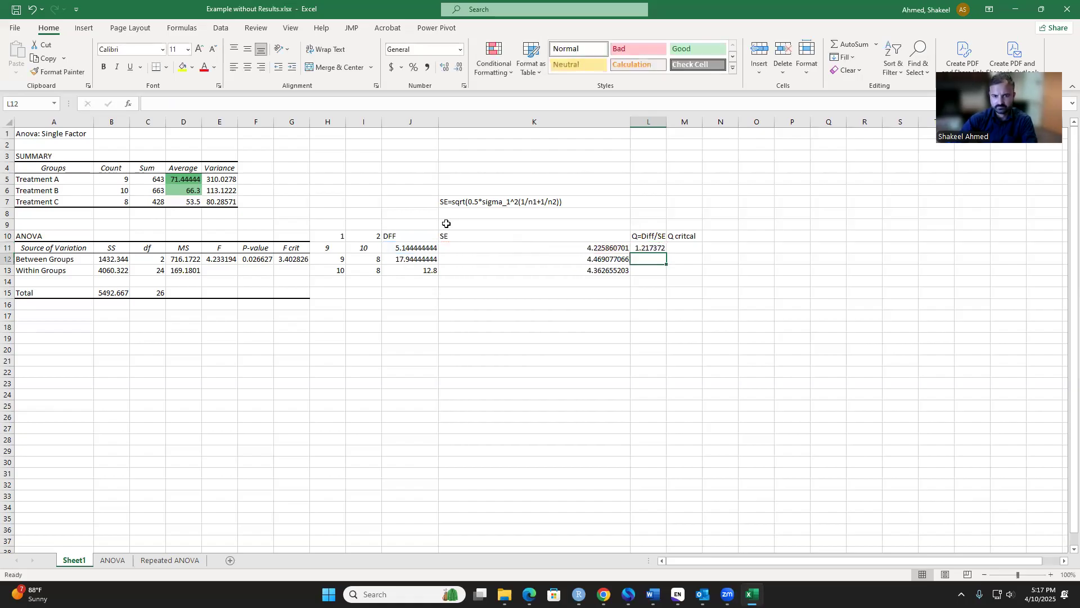
click(642, 248)
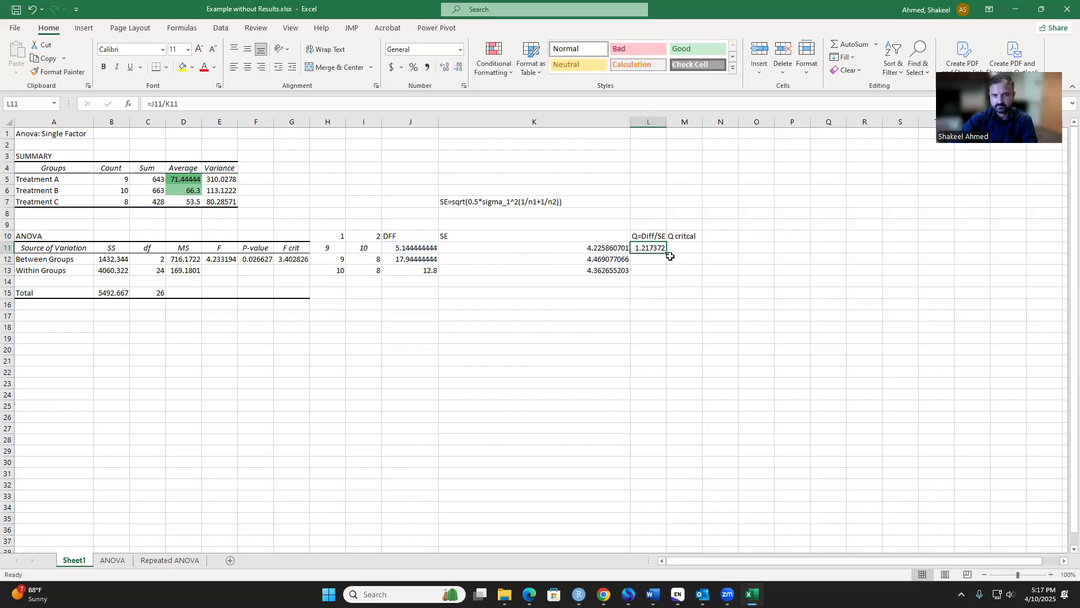
drag(665, 254, 670, 274)
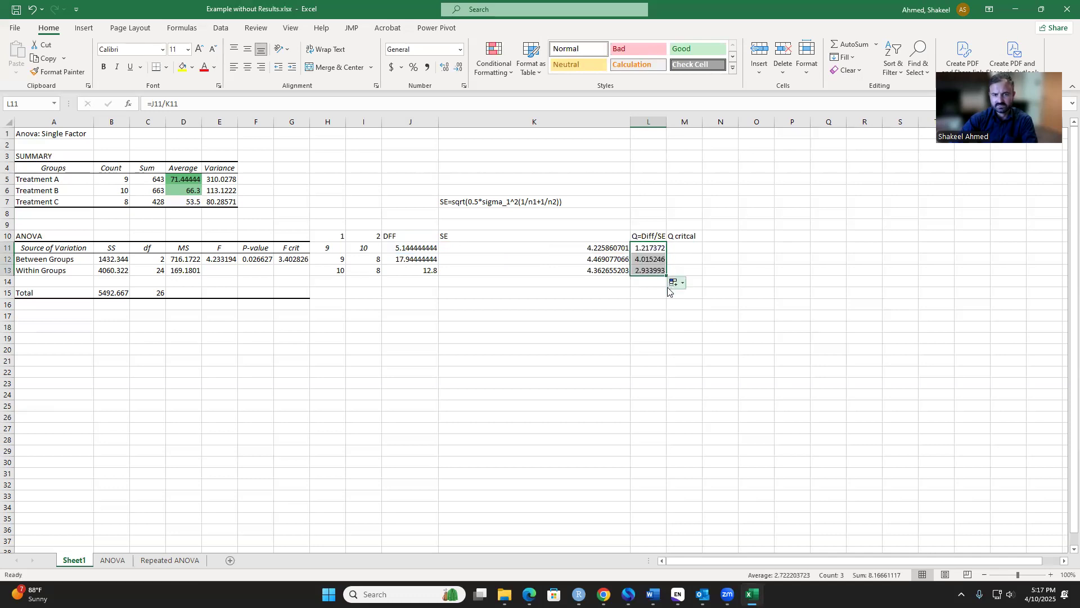
click(648, 311)
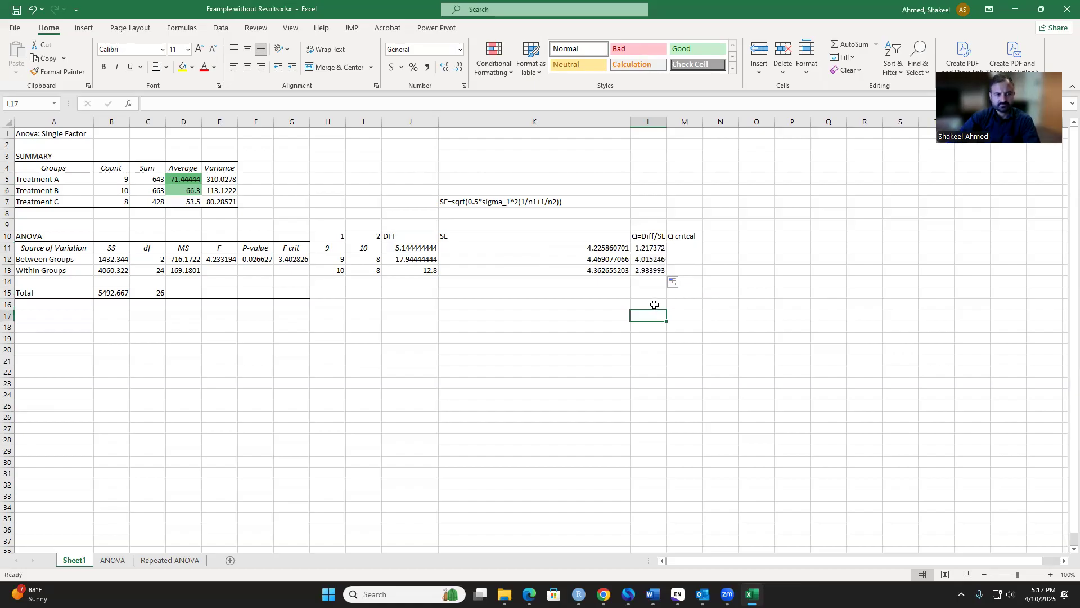
Check the Q statistics in L11:L13 and widen column L slightly.
click(642, 249)
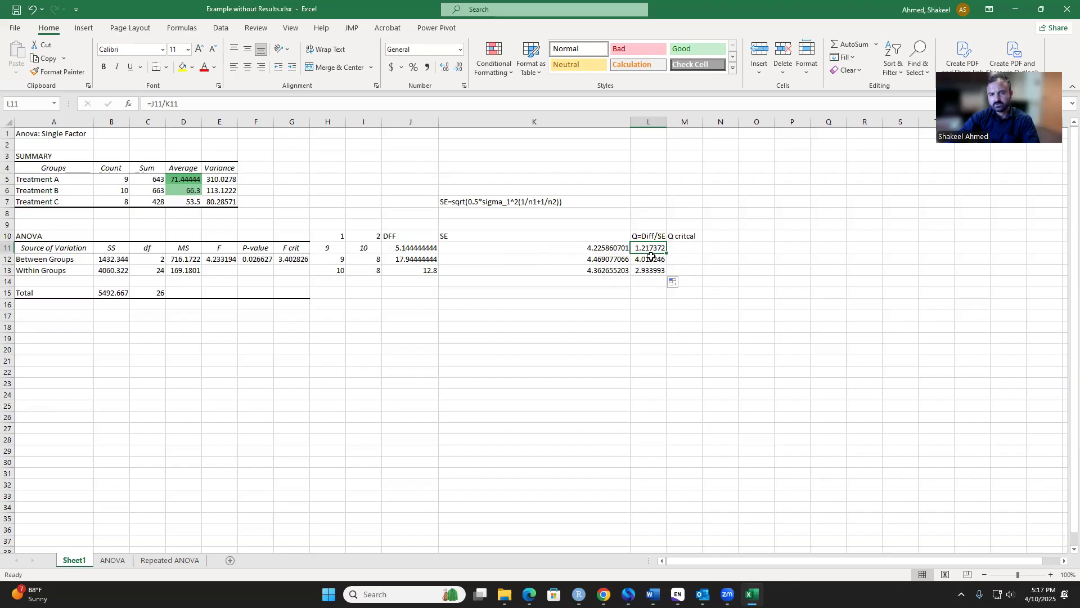
click(653, 261)
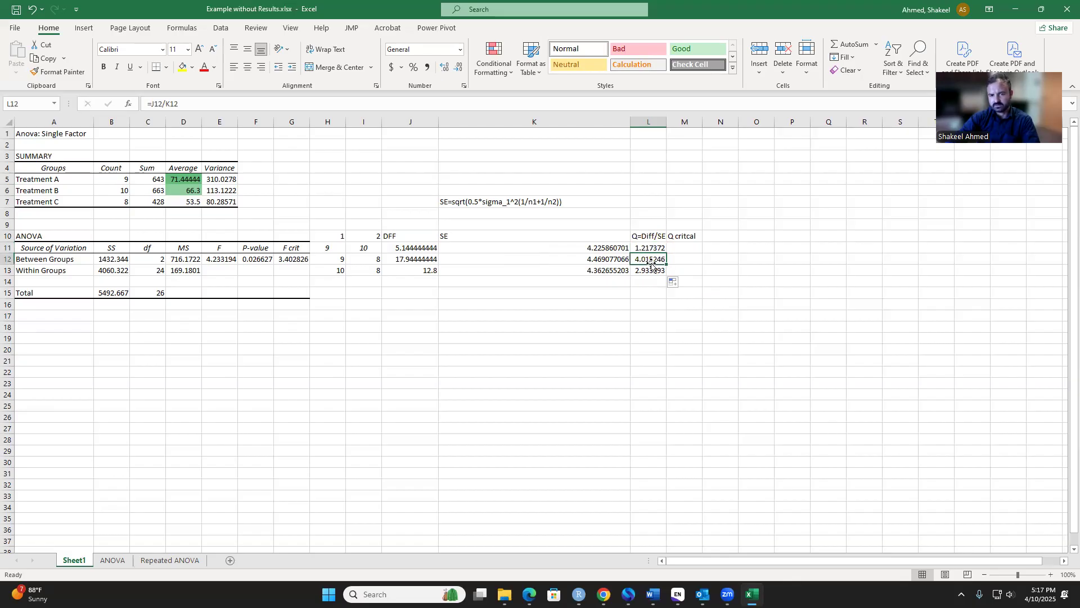
click(643, 273)
drag(664, 125, 672, 157)
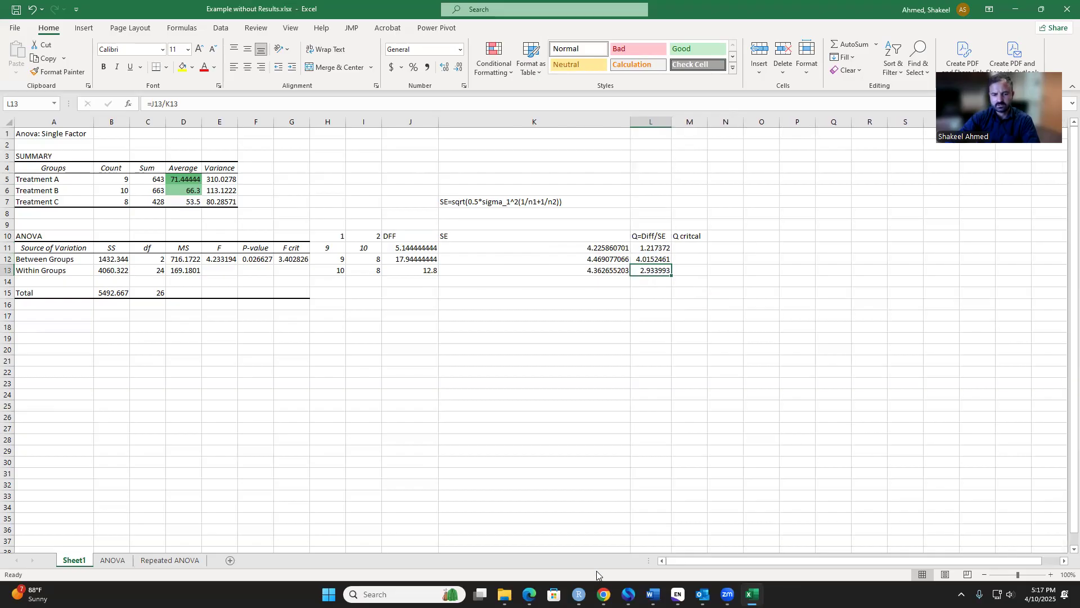
Switch to Chrome, search Google in a new tab for "Tukey post hoc q table" and open Duke University's Q Table for Tukey's HSD.
click(603, 594)
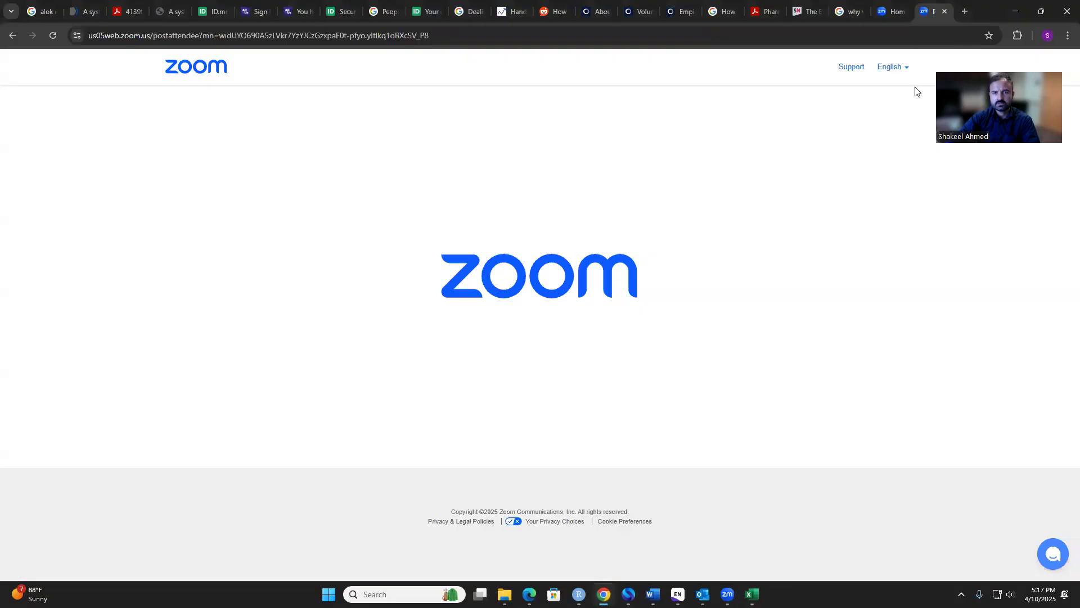
click(965, 13)
click(508, 225)
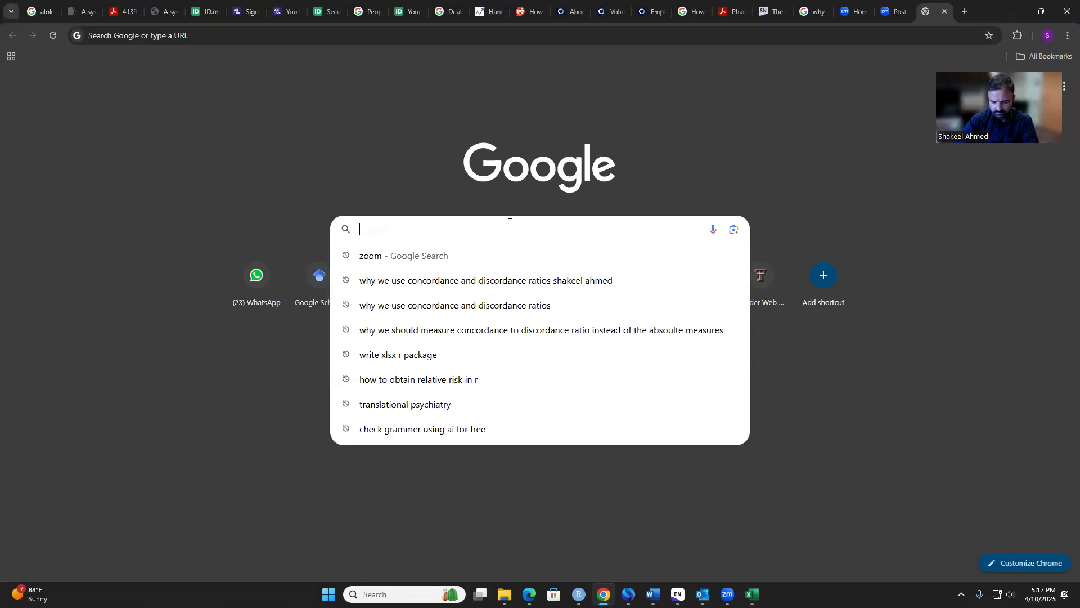
text(Q)
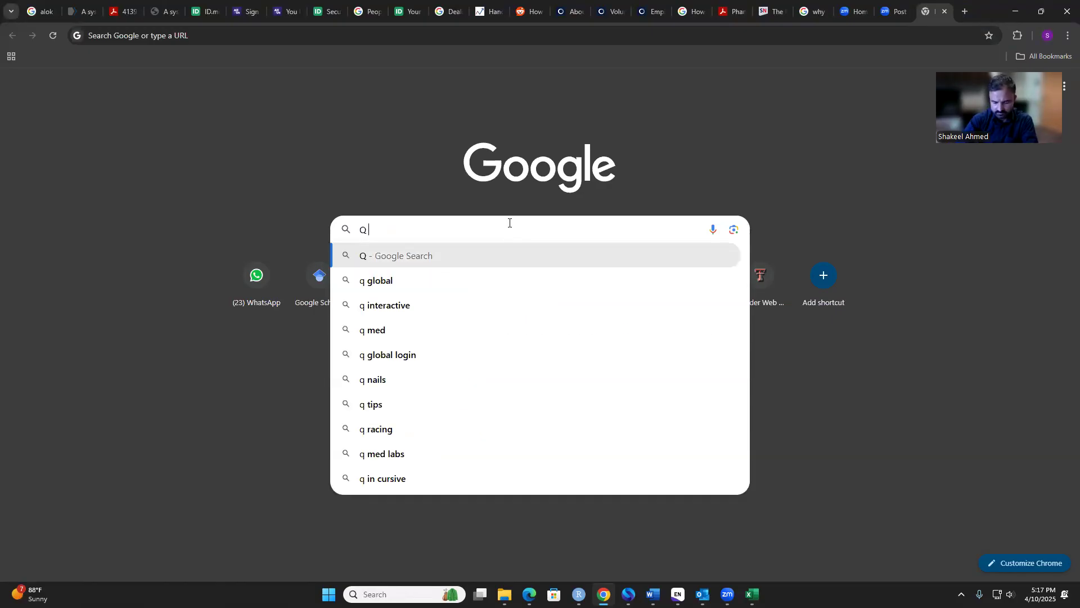
key(BackSpace)
key(BackSpace)
text(Tu)
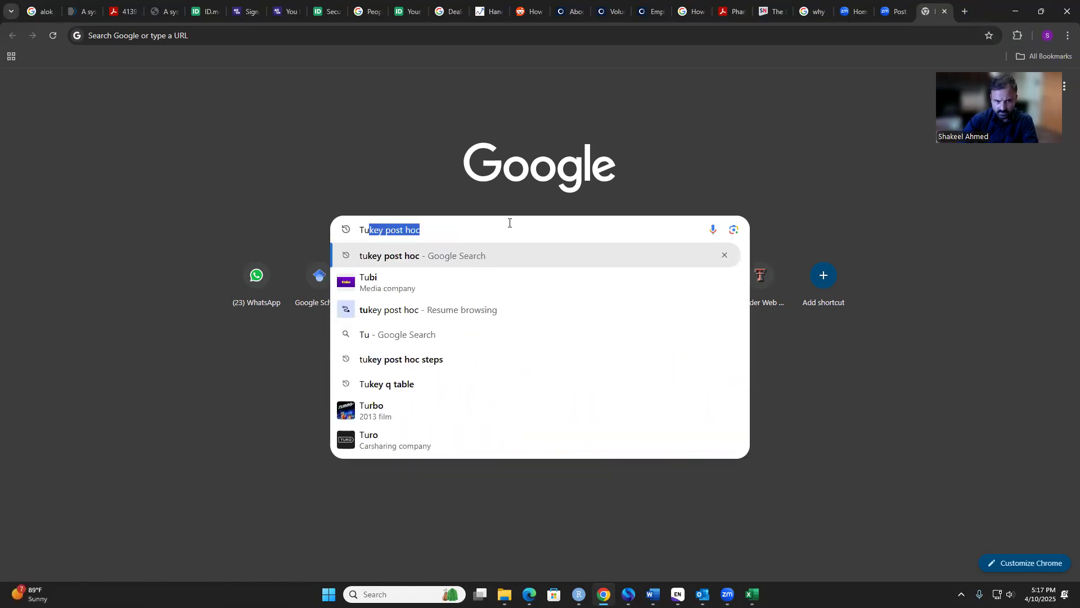
key(Right)
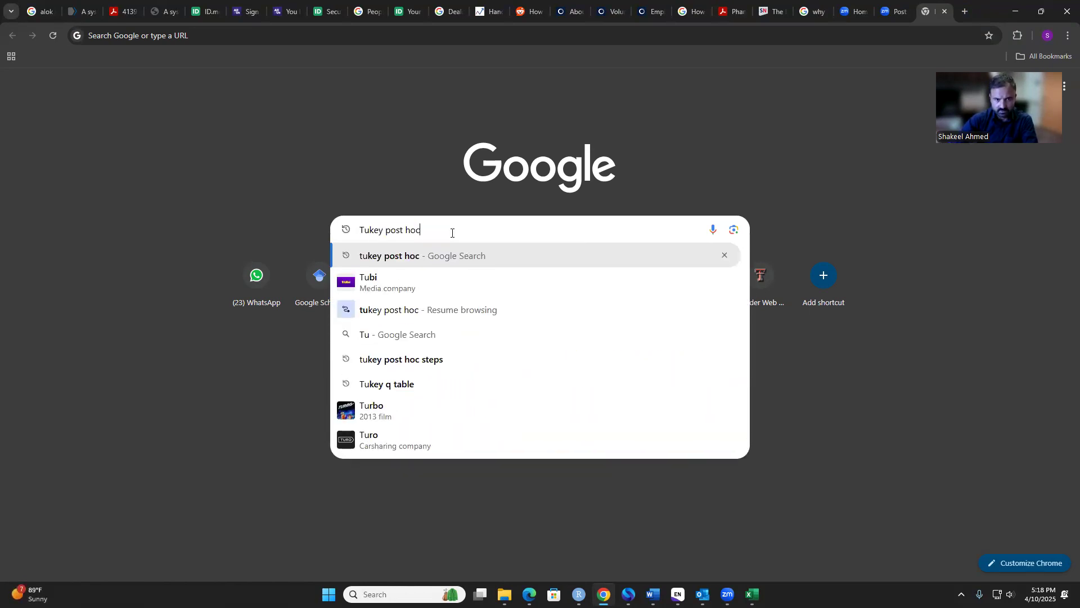
text(q table)
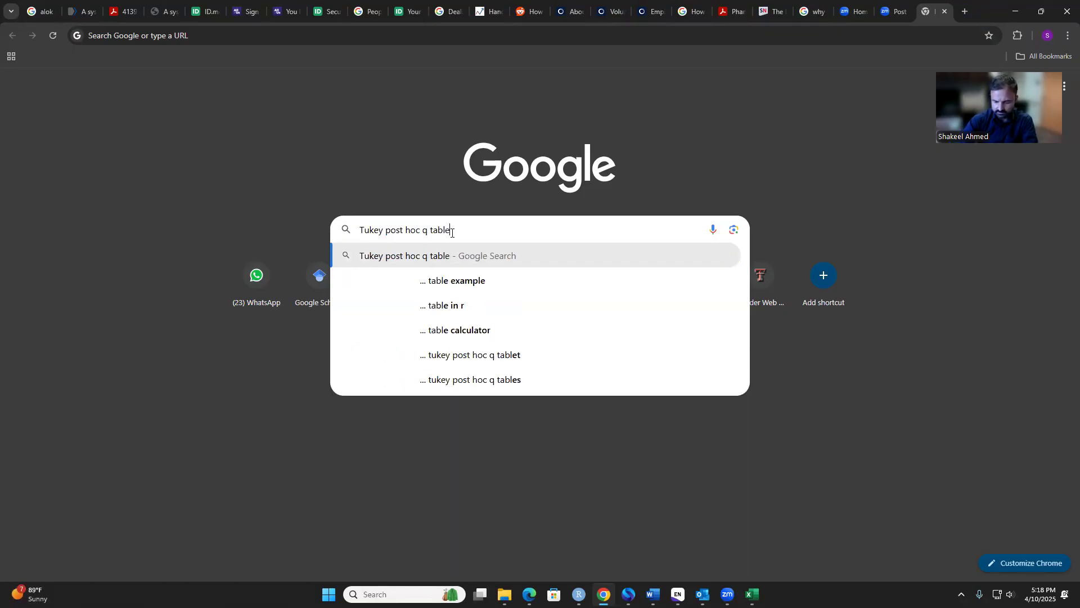
key(Return)
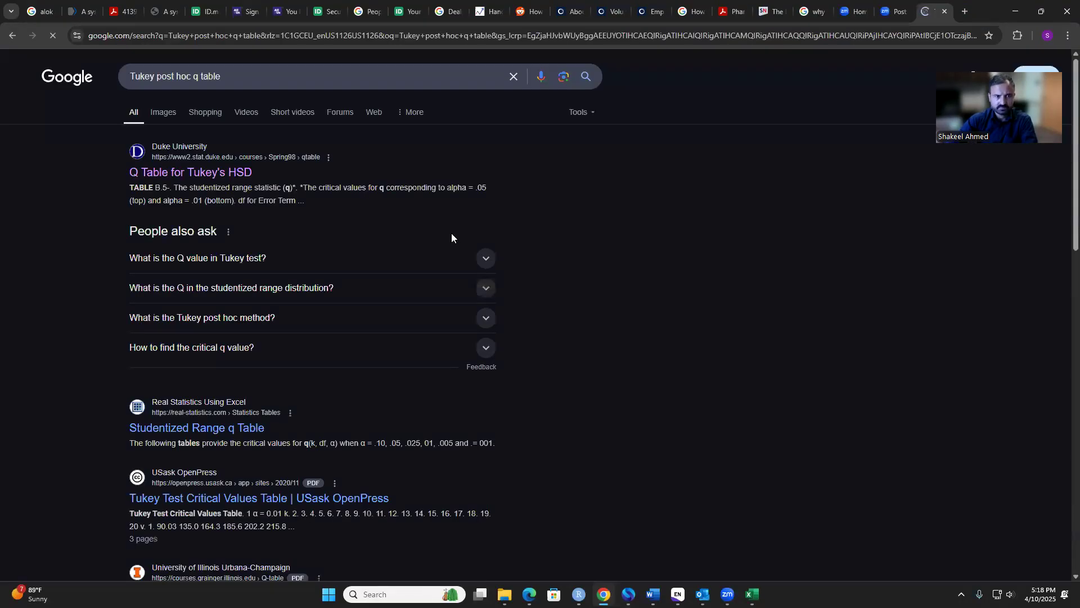
click(169, 172)
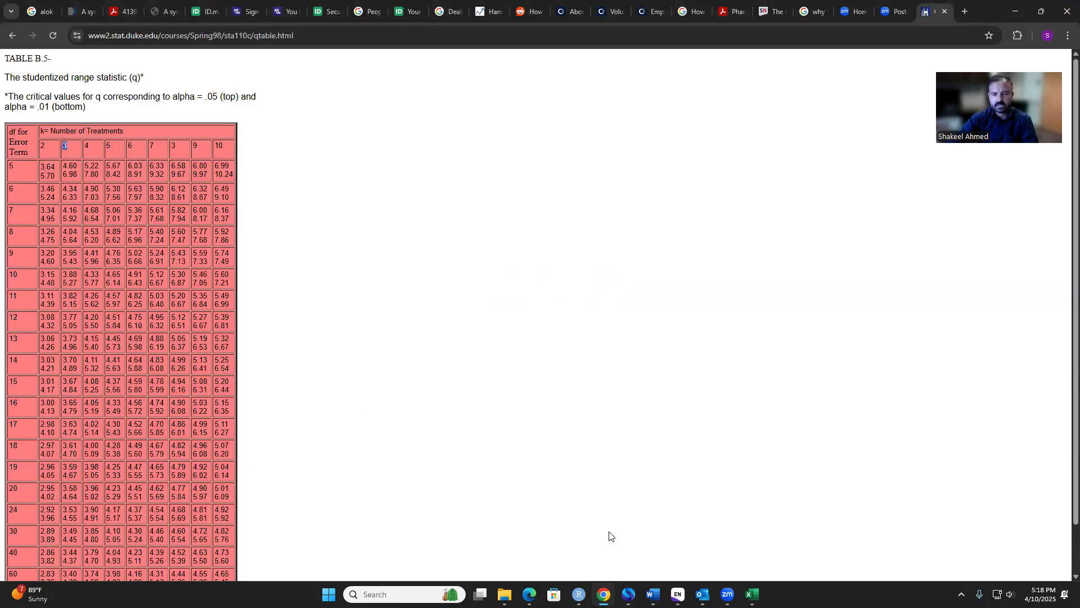
Check the within-groups df in Excel, copy the alpha .05 critical value 3.53 for 24 error df and 3 treatments from the web table, and return to Excel.
click(752, 594)
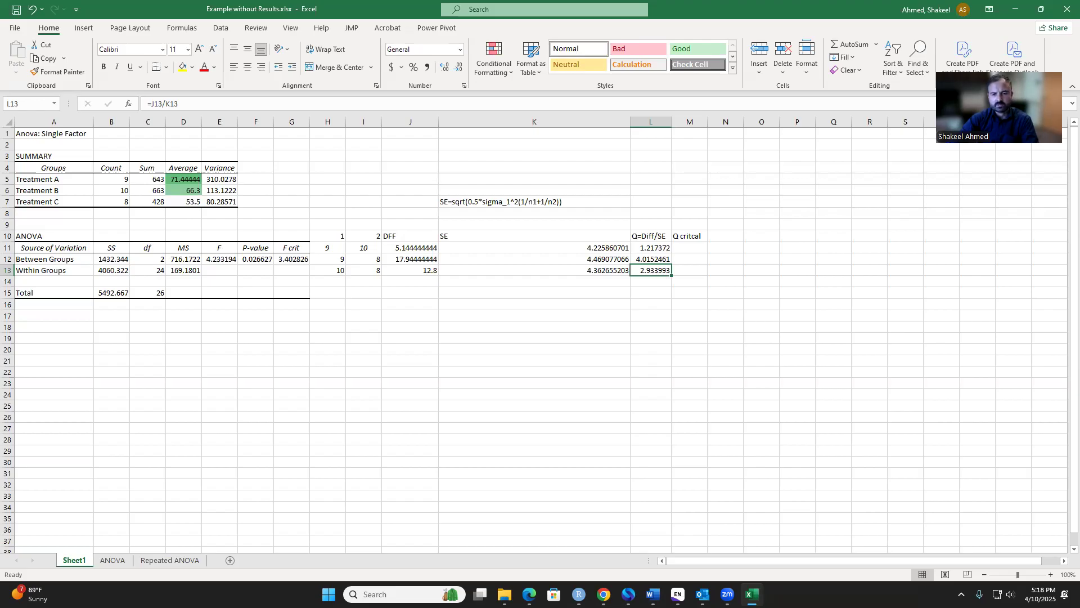
click(752, 595)
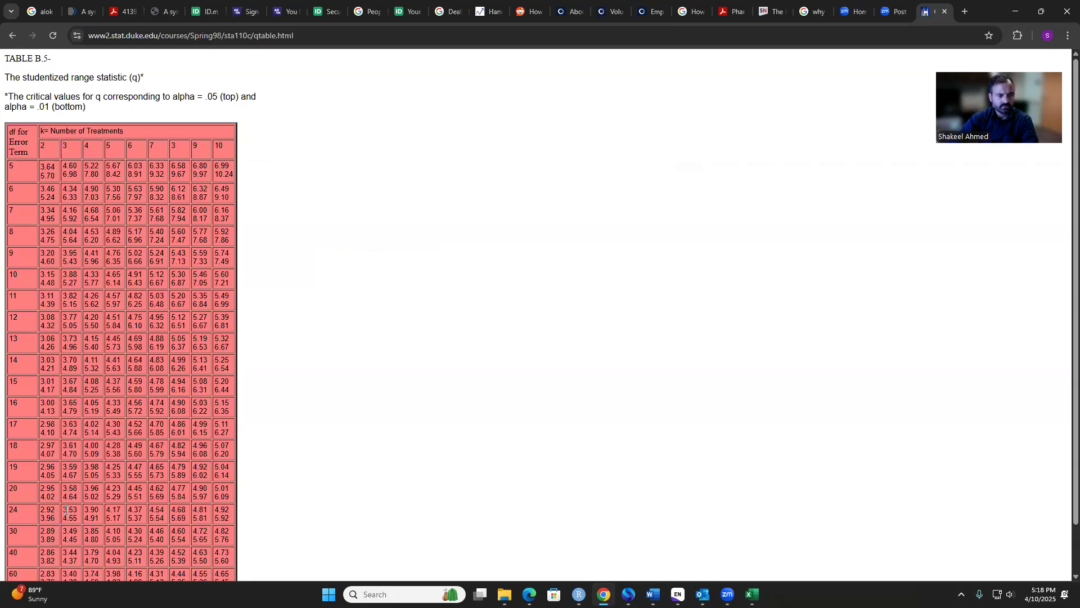
drag(66, 510, 76, 509)
click(75, 518)
click(77, 509)
drag(77, 510, 63, 510)
right_click(71, 511)
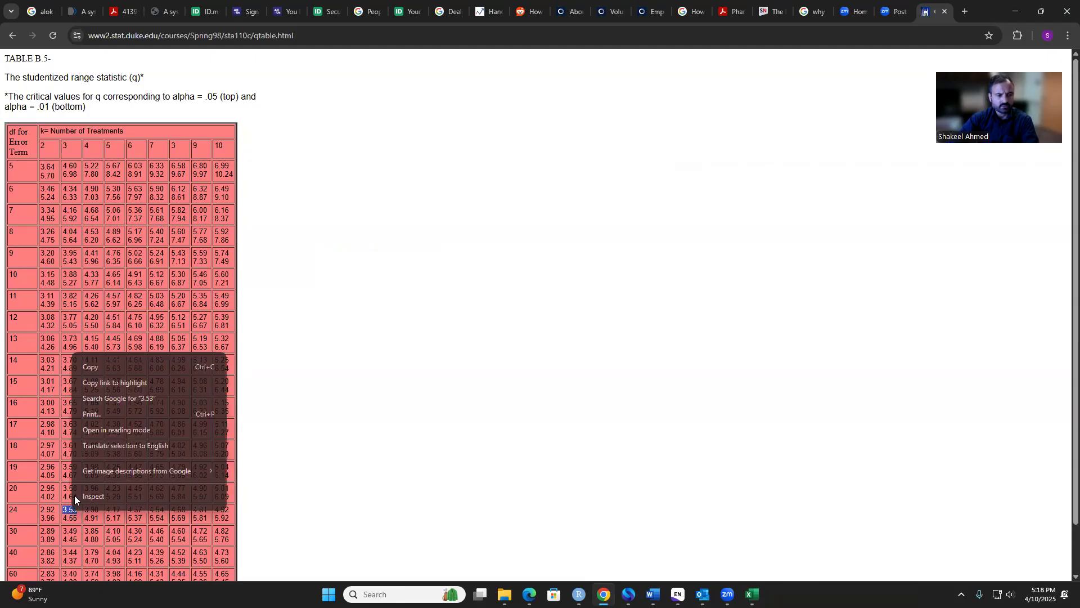
click(90, 365)
key(alt+Tab)
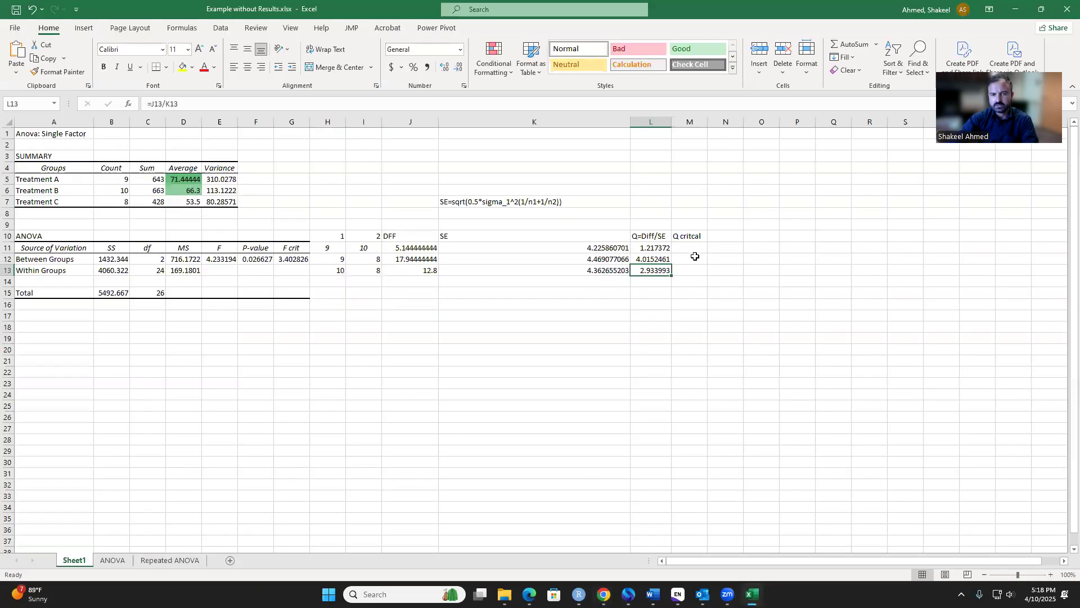
Paste the critical value 3.53 into M11, label N11 NS, and fill the critical value down through M13.
click(676, 250)
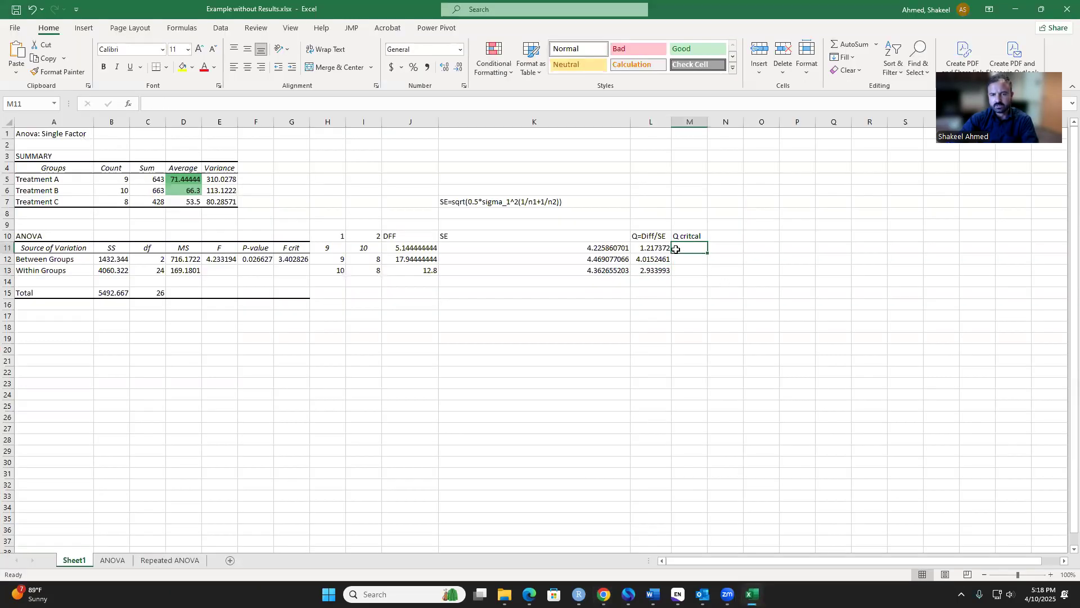
key(ctrl+v)
click(721, 251)
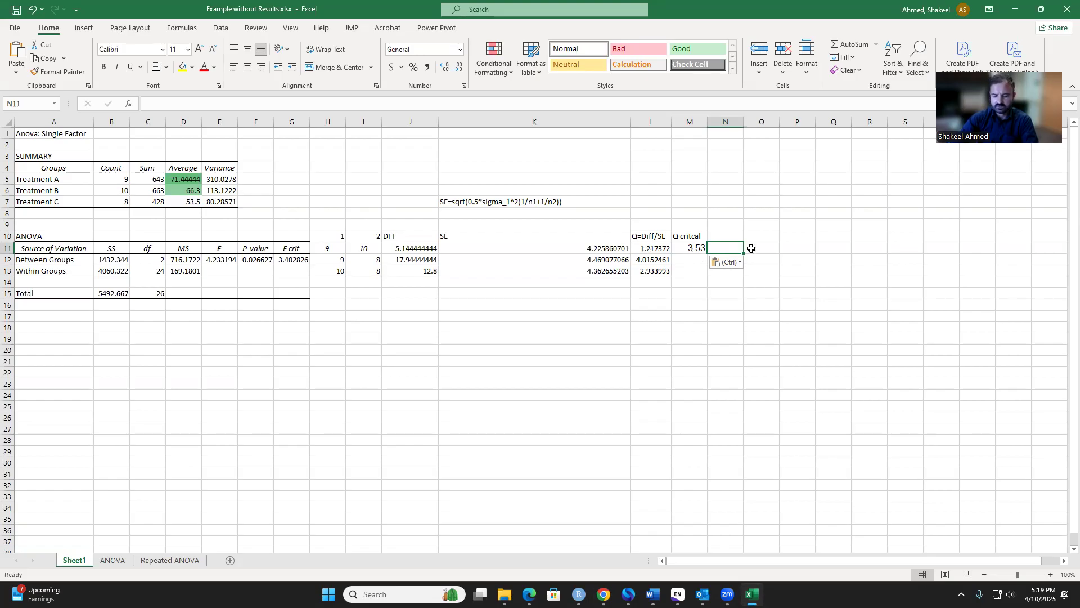
text(NS)
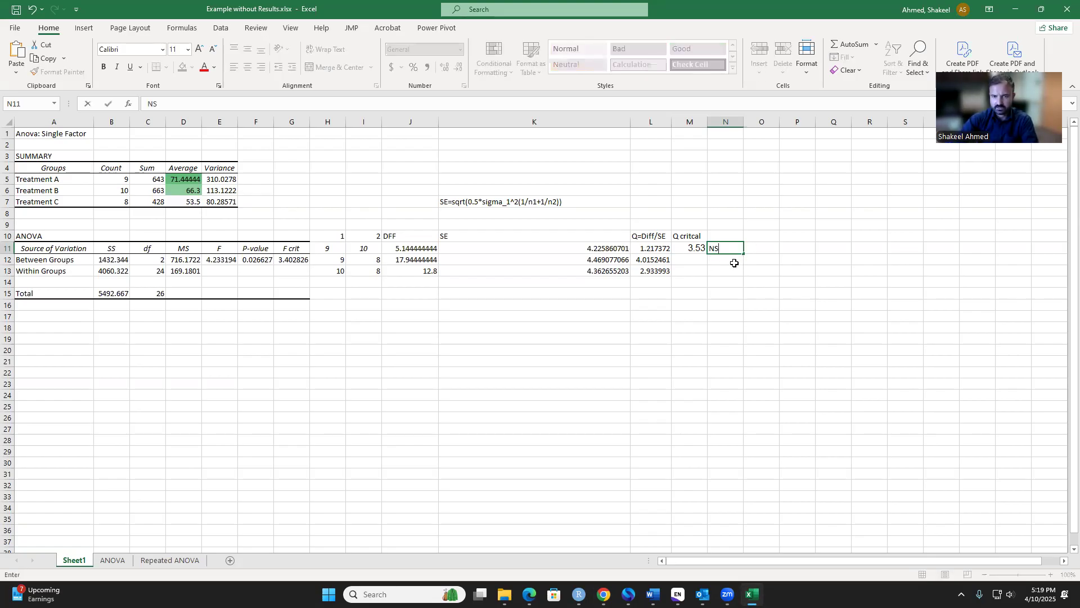
click(684, 248)
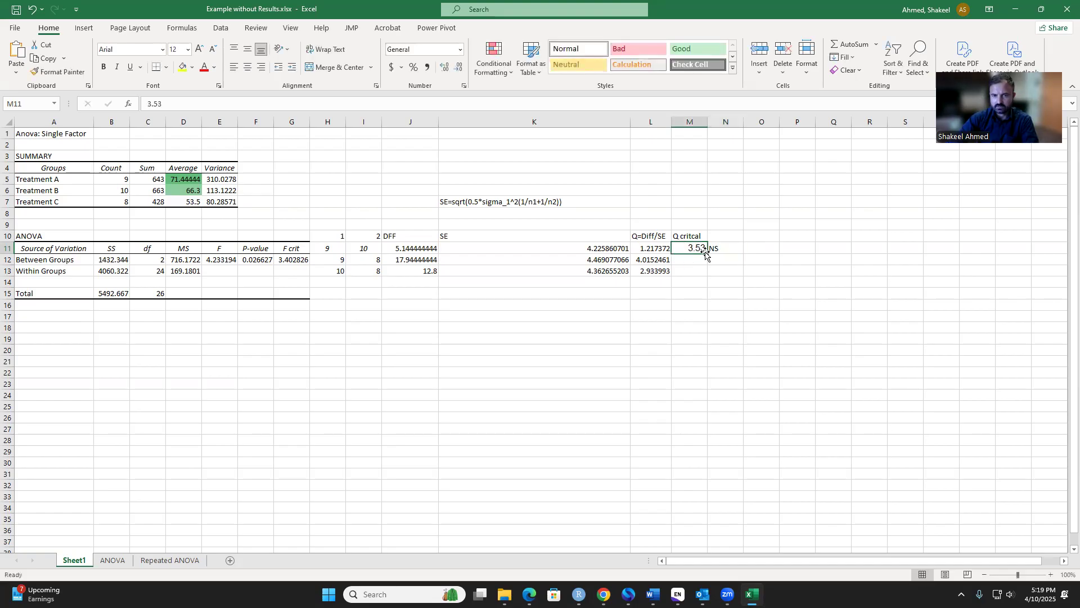
drag(706, 253, 708, 275)
Label the second comparison SIG in N12 and the third comparison NS in N13.
click(726, 256)
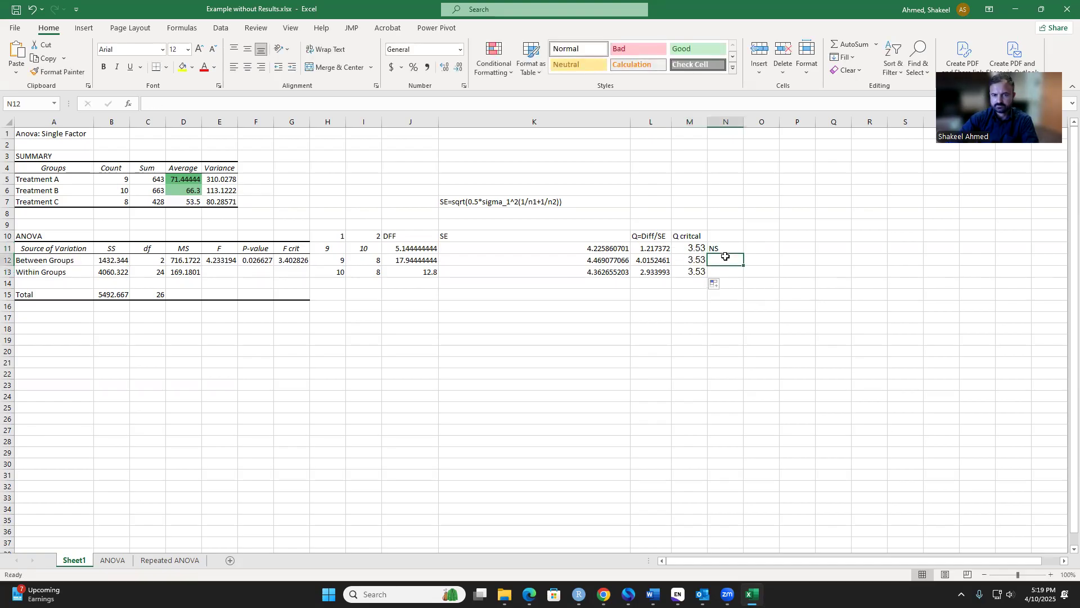
text(Si)
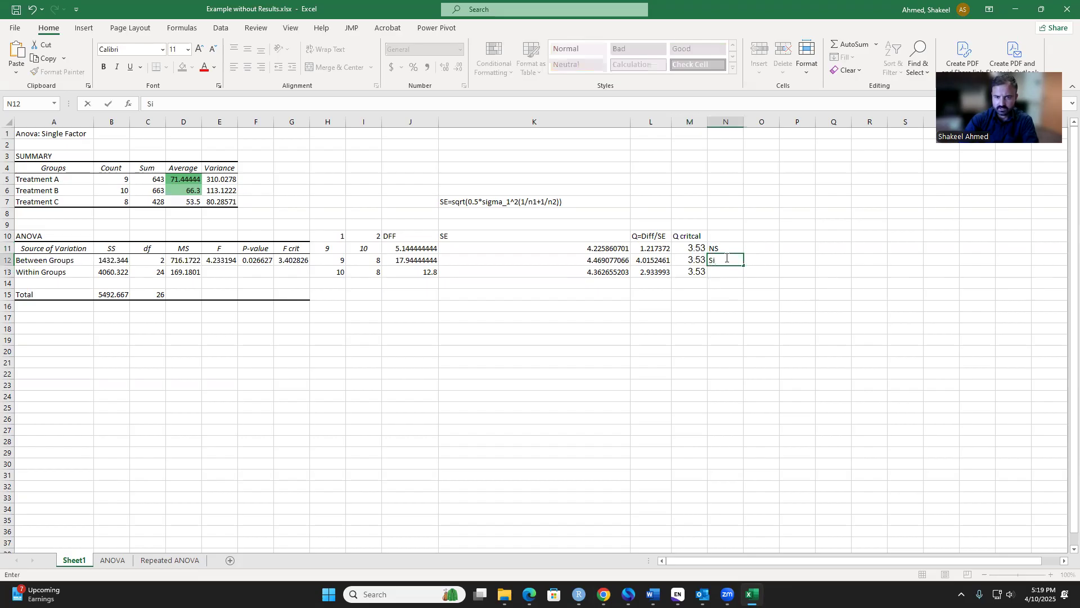
text(G)
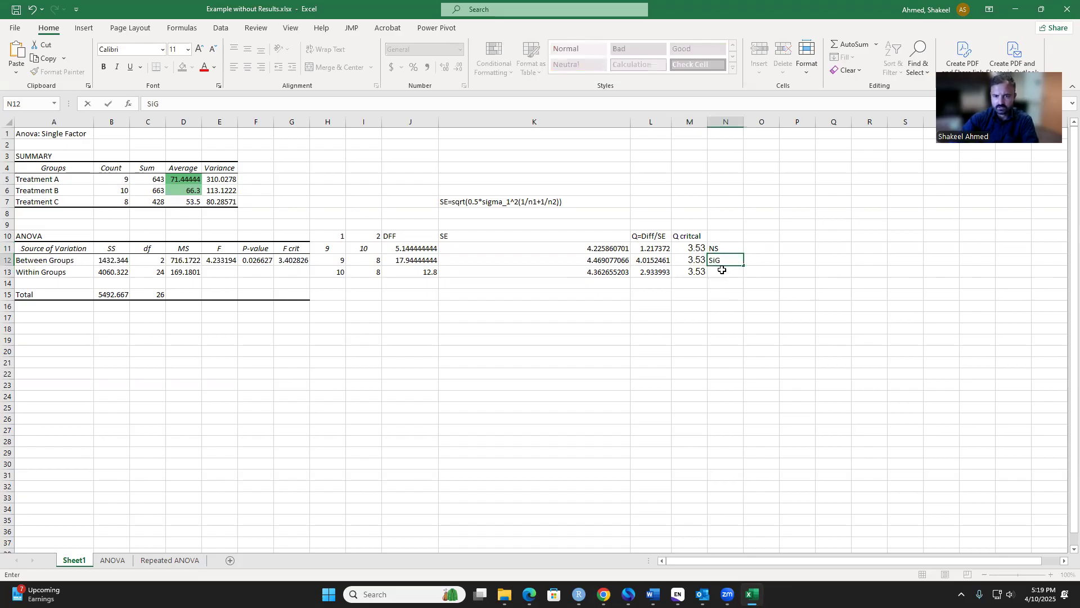
click(723, 270)
text(NS)
click(697, 329)
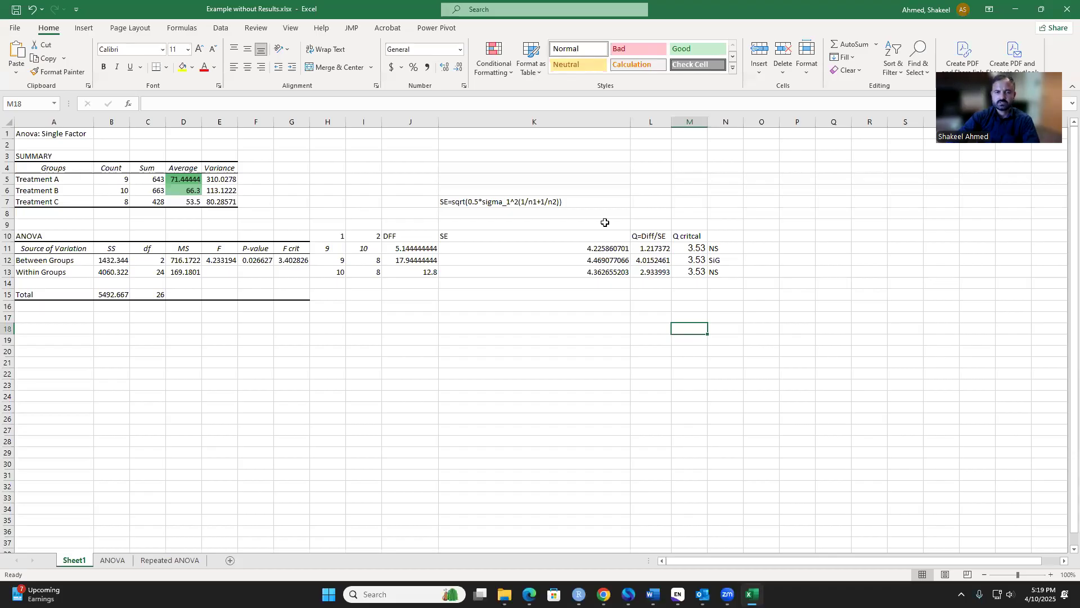